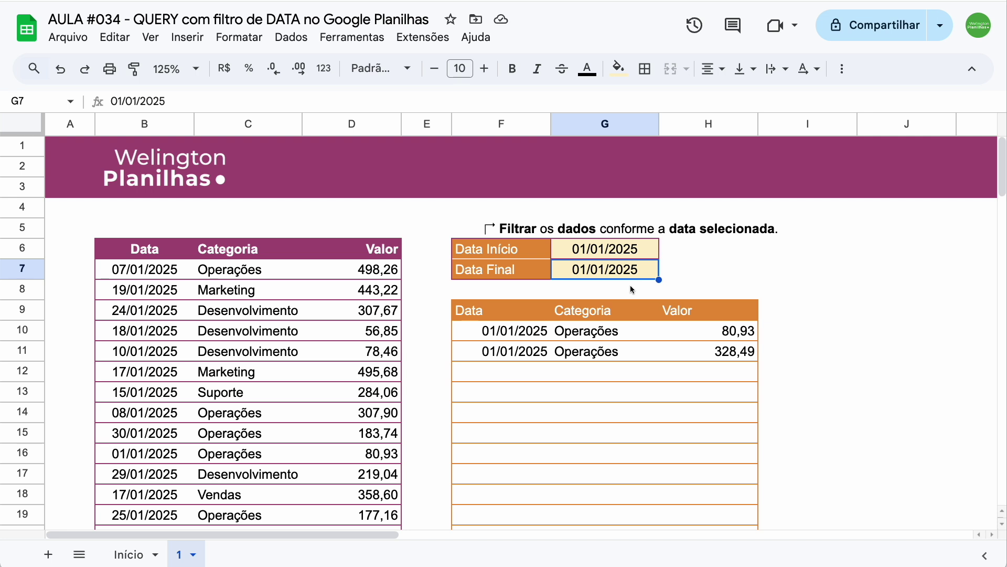
- Set Data Final in G7 to 06/01/2025 with the date picker, so sales from 1–6 January are listed
{"action": "left_click", "coordinate": [601, 276]}
{"action": "left_click", "coordinate": [628, 343]}
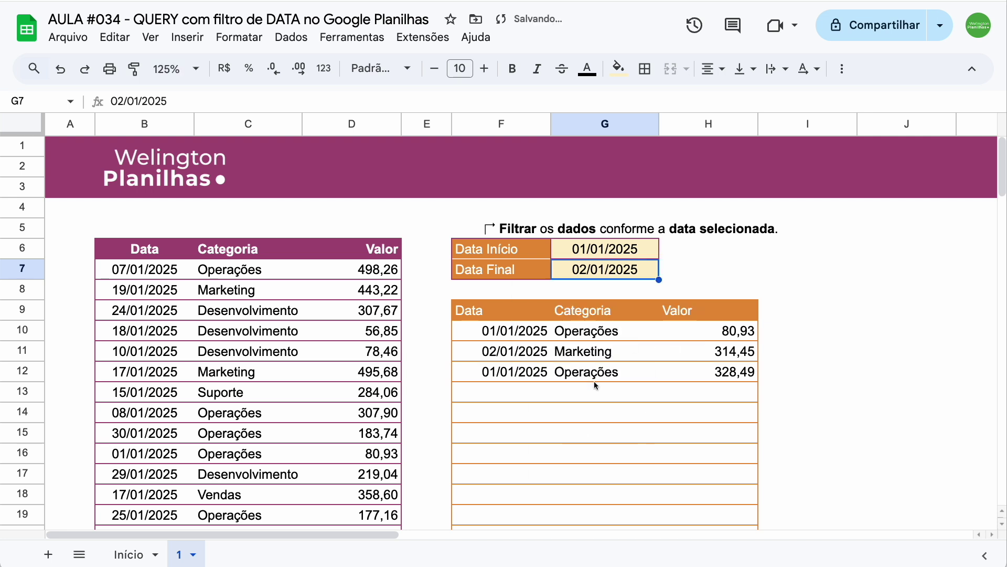
{"action": "double_click", "coordinate": [610, 274]}
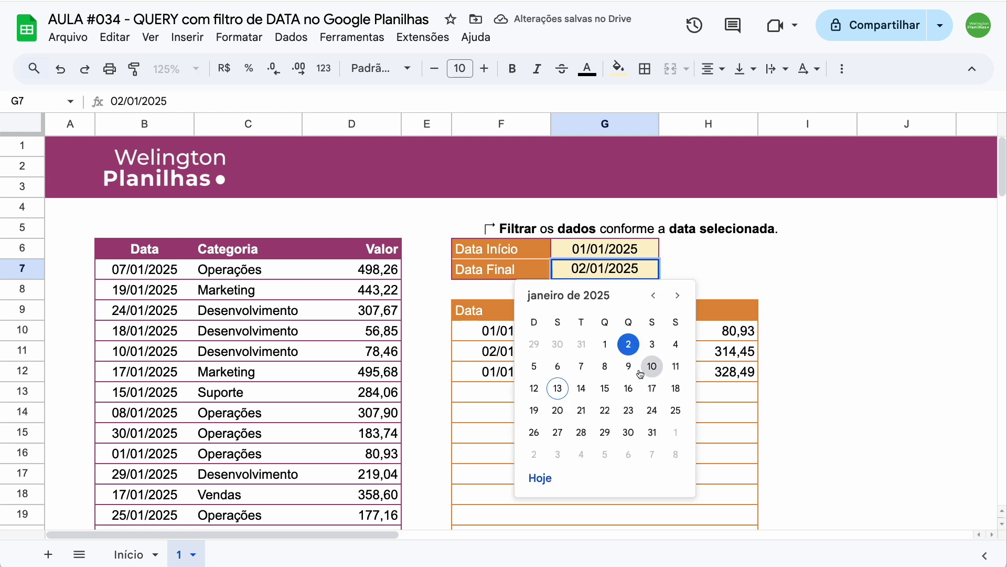
{"action": "left_click", "coordinate": [559, 366]}
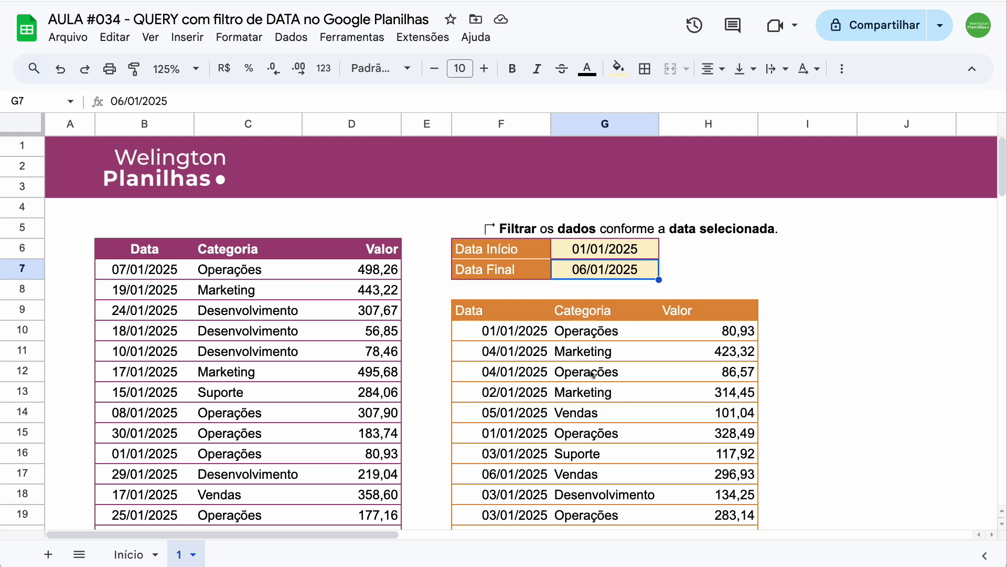
{"action": "left_click", "coordinate": [495, 319]}
- Clear the old query results from F9 across to column H and down
{"action": "key", "text": "ctrl+shift+Right"}
{"action": "key", "text": "ctrl+shift+Down"}
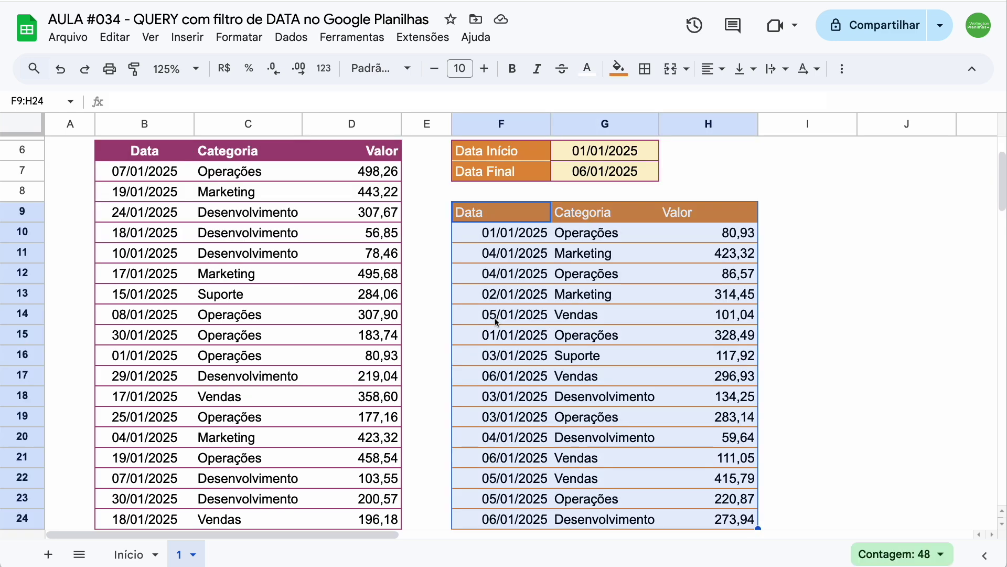
{"action": "key", "text": "Delete"}
- Enter =QUERY(B6:D106;"SELECT *";1) in F9 to return the whole sales table with headers
{"action": "left_click", "coordinate": [514, 313]}
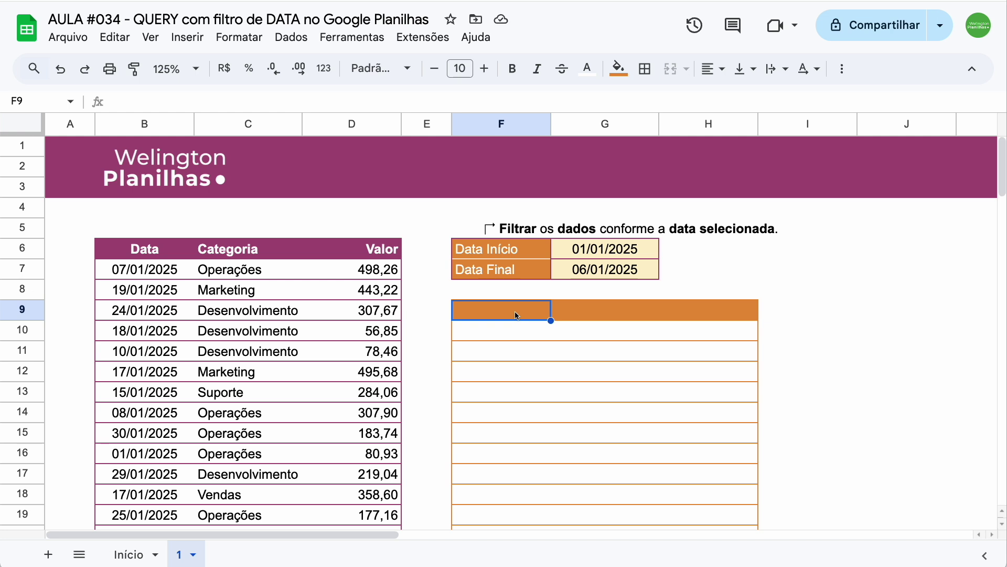
{"action": "type", "text": "=qu"}
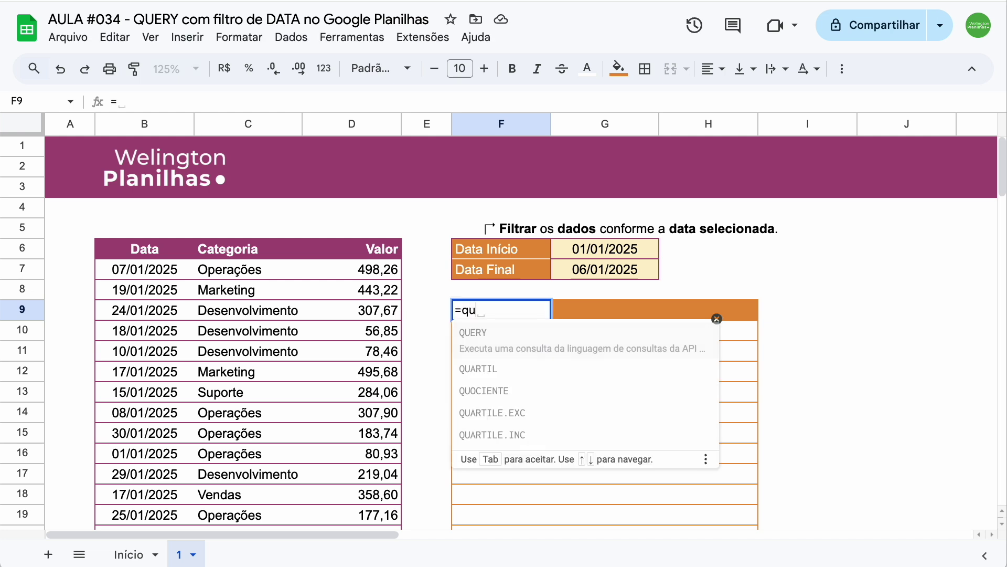
{"action": "type", "text": "er"}
{"action": "key", "text": "Tab"}
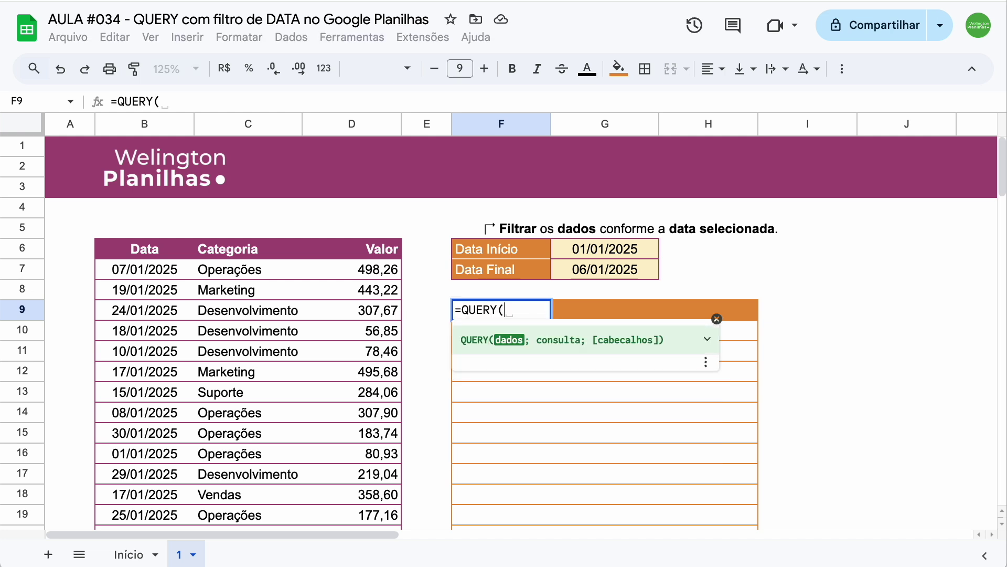
{"action": "left_click", "coordinate": [149, 249]}
{"action": "key", "text": "ctrl+shift+Right"}
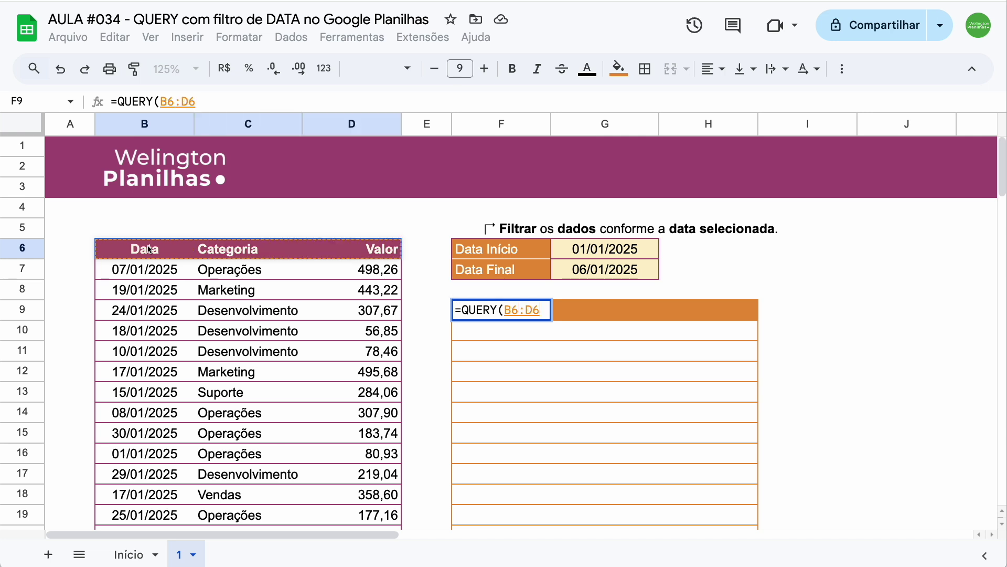
{"action": "key", "text": "ctrl+shift+Down"}
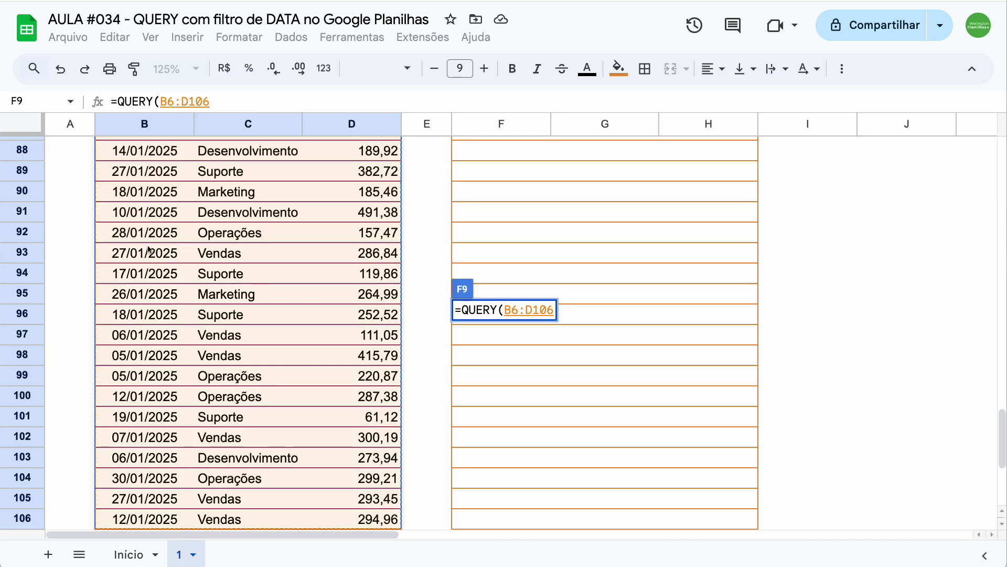
{"action": "type", "text": "; \"\""}
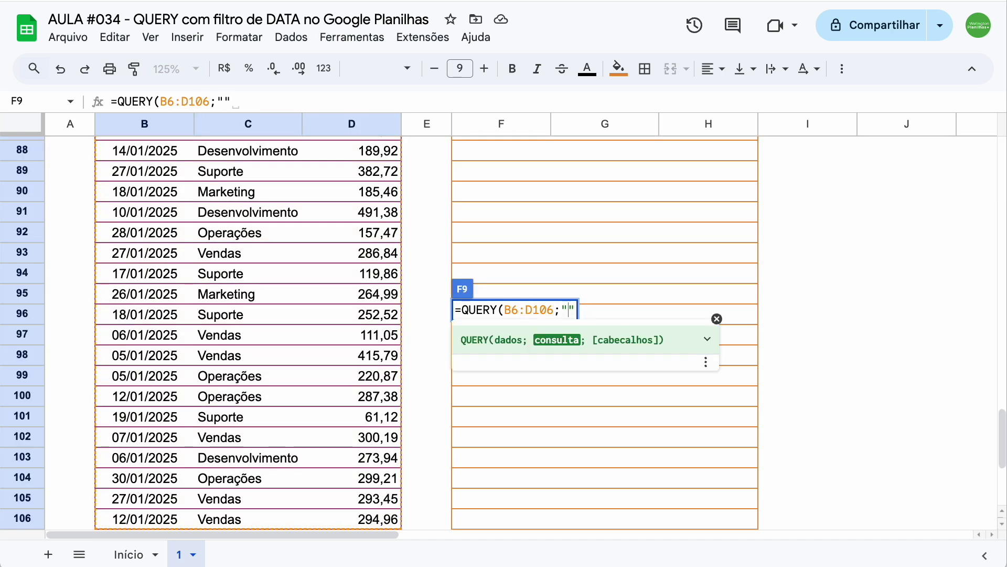
{"action": "key", "text": "Left"}
{"action": "type", "text": "SE"}
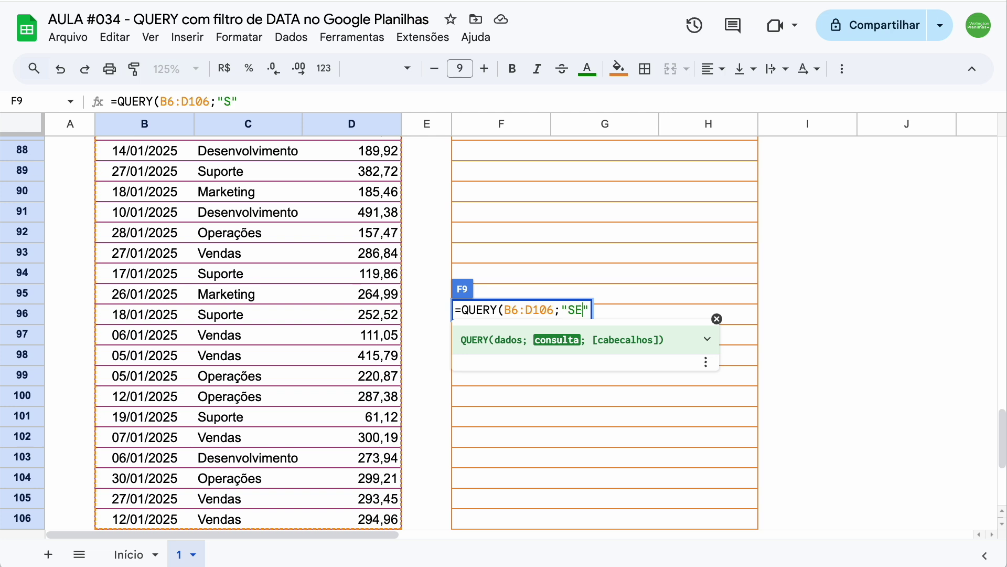
{"action": "type", "text": "LECT *\""}
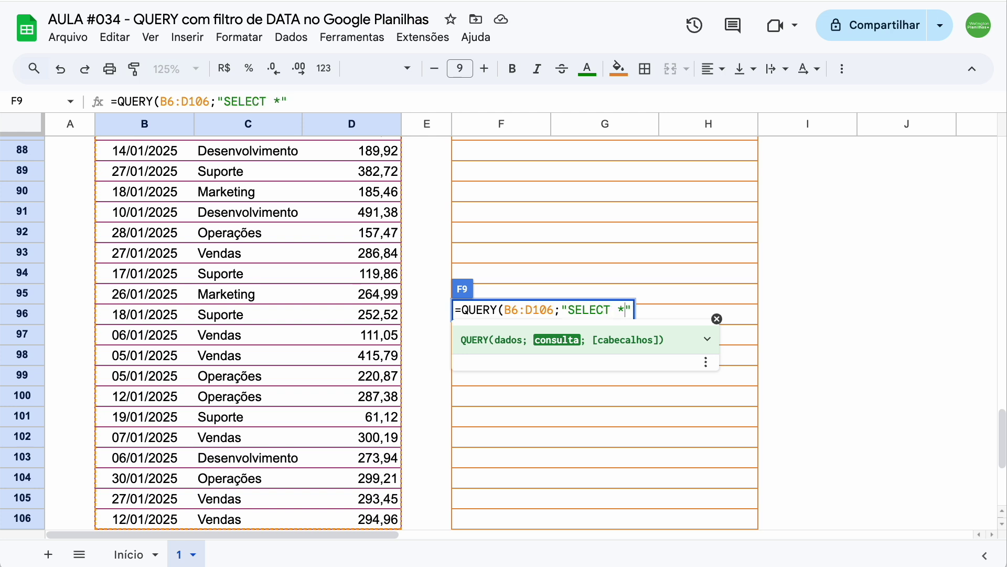
{"action": "type", "text": ";"}
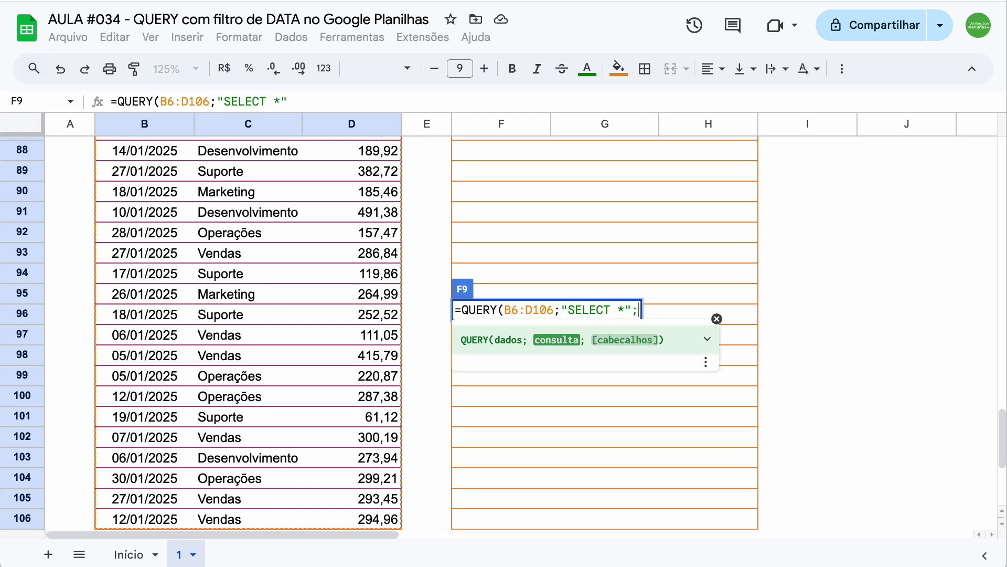
{"action": "type", "text": "1"}
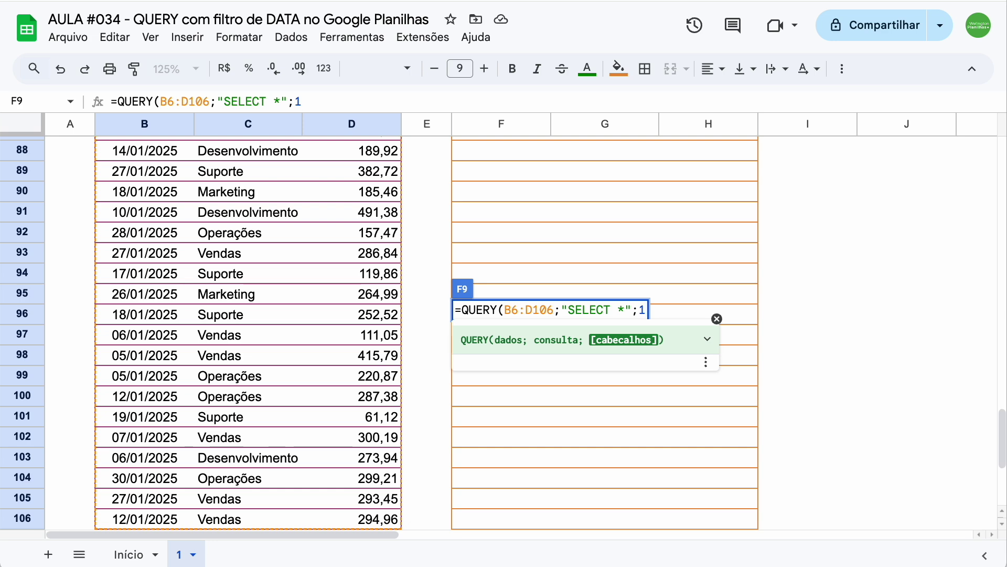
{"action": "type", "text": ")"}
{"action": "key", "text": "Return"}
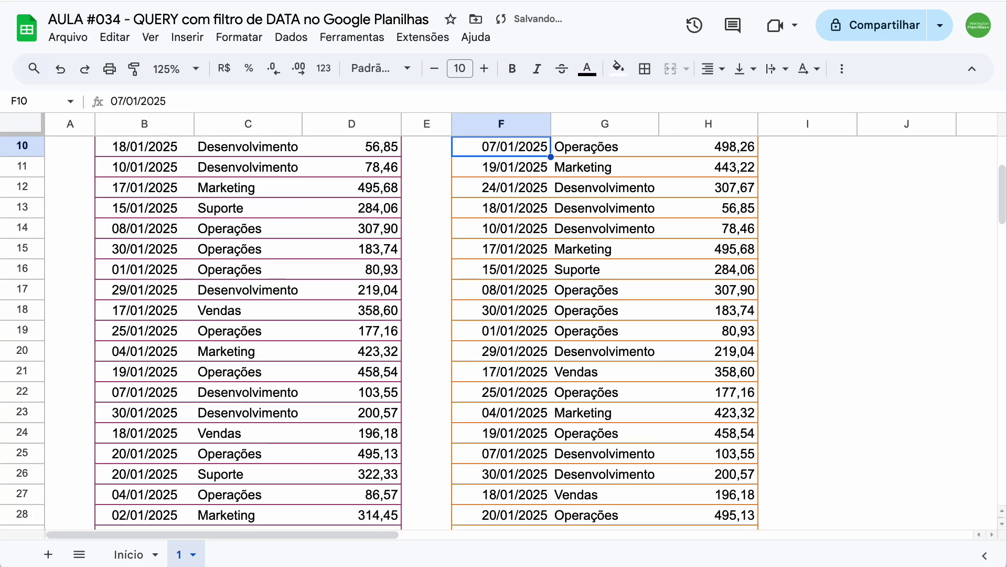
{"action": "scroll", "coordinate": [201, 248], "scroll_direction": "up", "scroll_amount": 5}
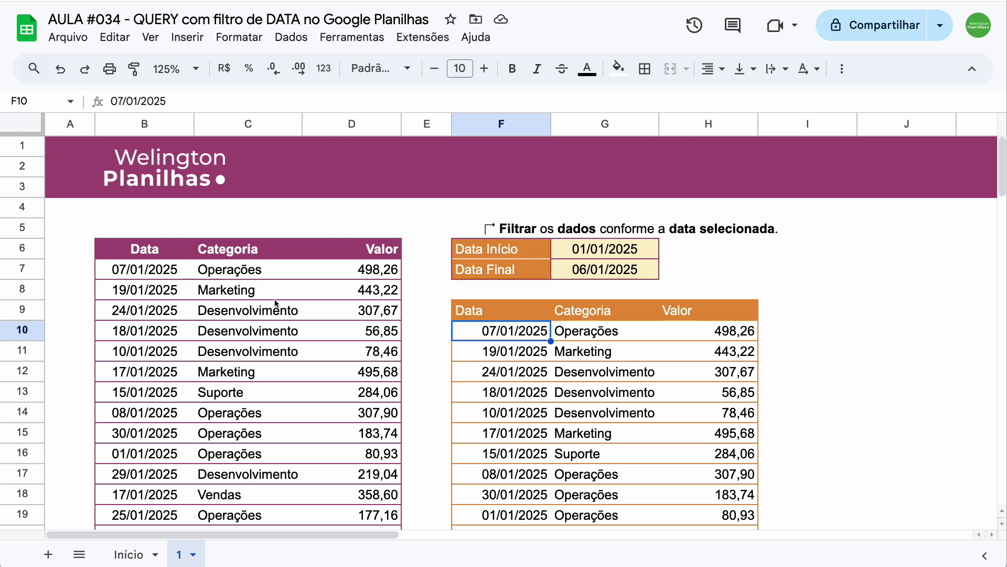
- Add WHERE B = '01/01/2025' to the F9 query, leaving only the header row
{"action": "double_click", "coordinate": [502, 315]}
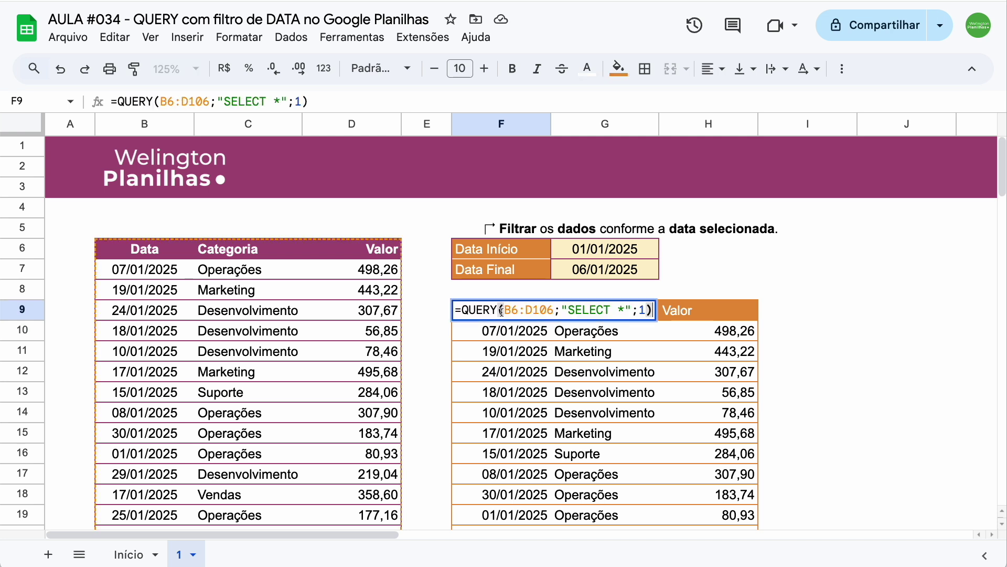
{"action": "left_click", "coordinate": [622, 310]}
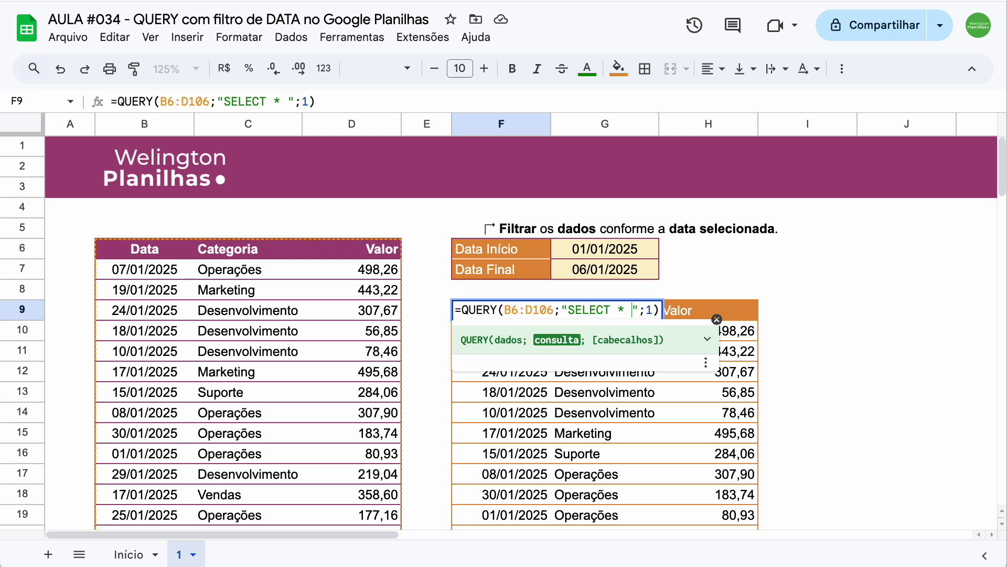
{"action": "type", "text": "WHE"}
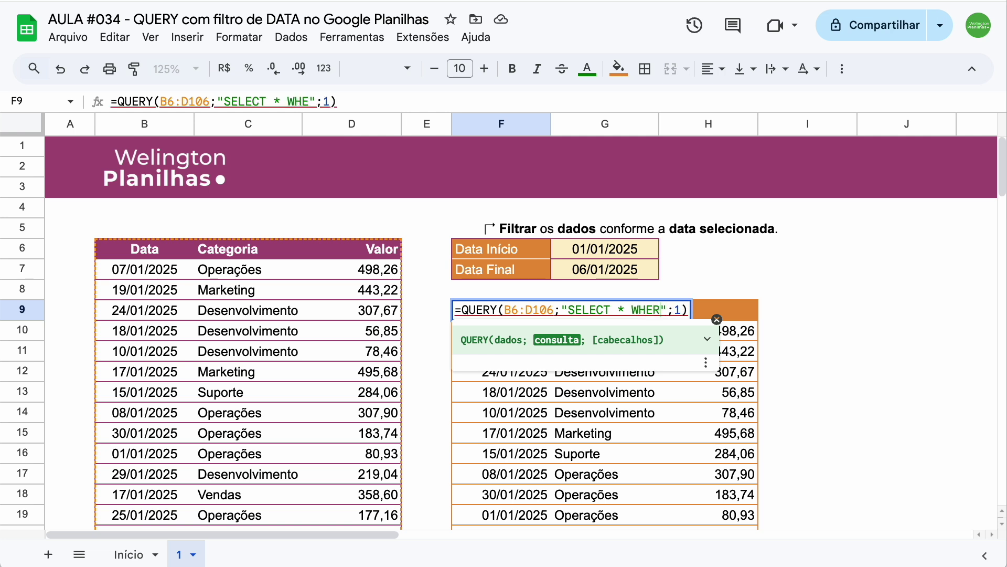
{"action": "type", "text": "RE"}
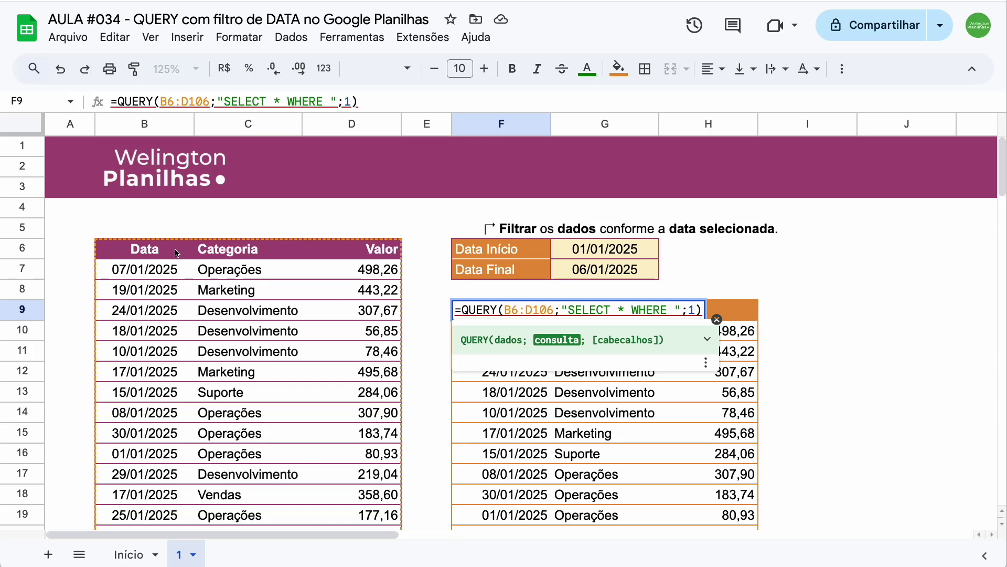
{"action": "type", "text": "B"}
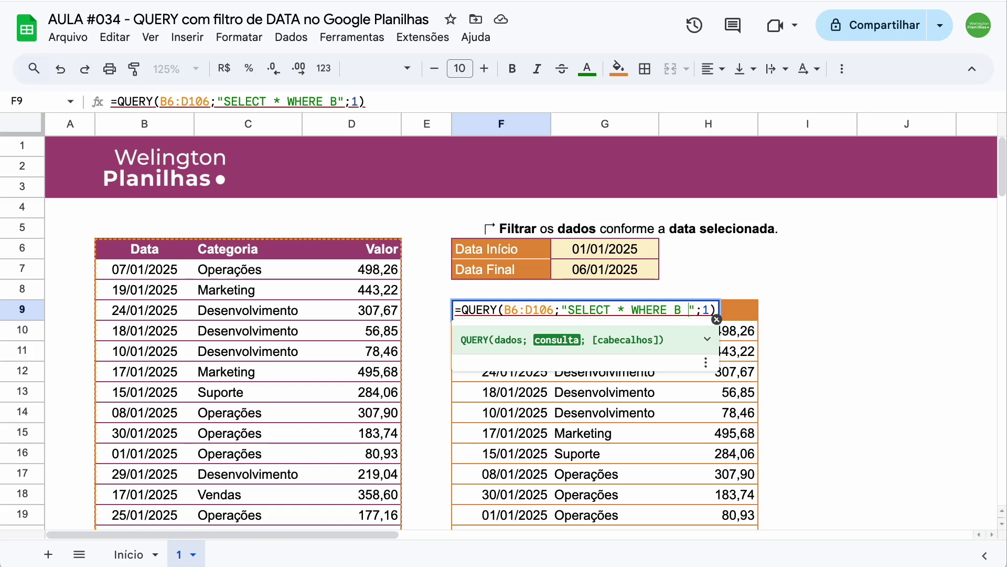
{"action": "type", "text": " = "}
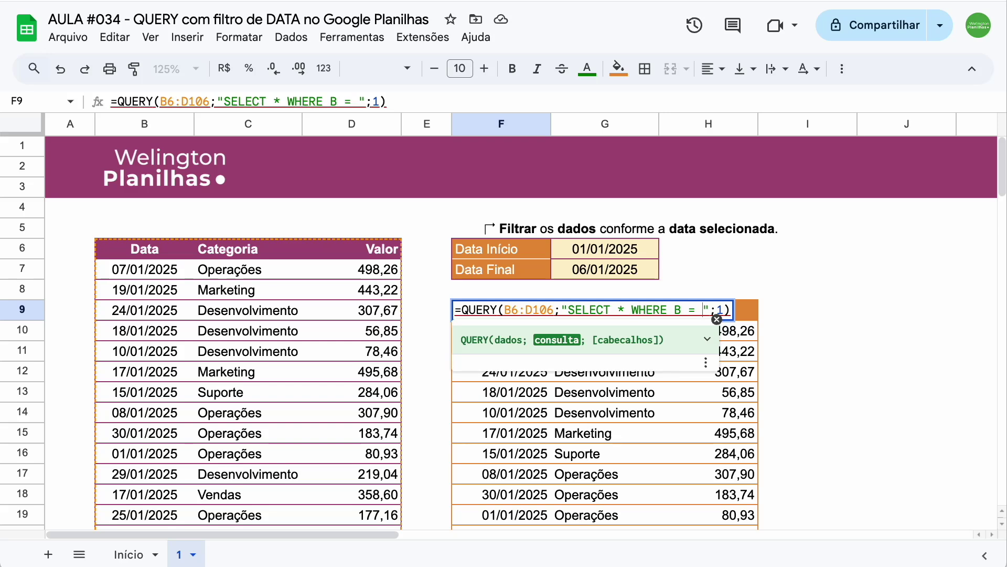
{"action": "type", "text": "'01/"}
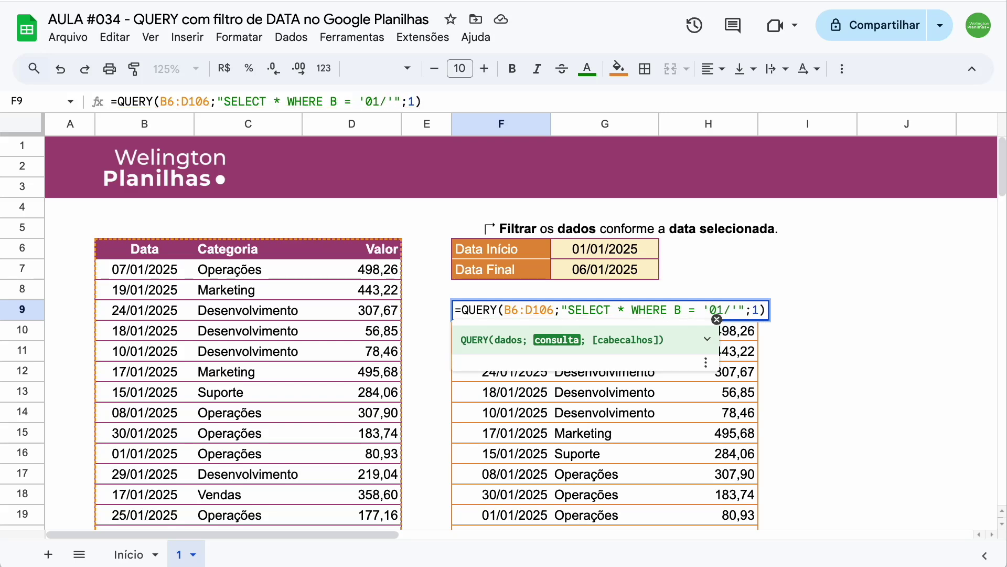
{"action": "type", "text": "01/202"}
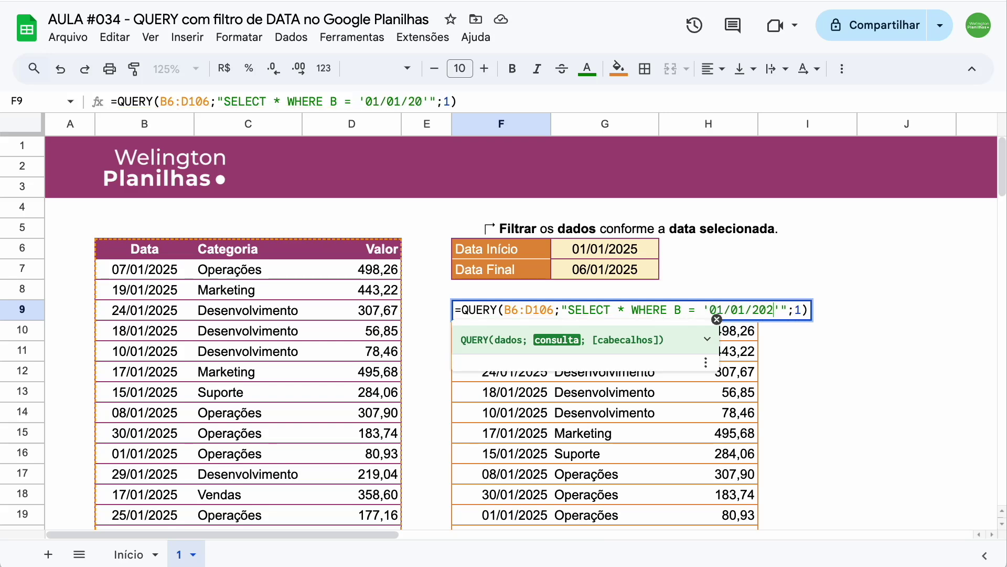
{"action": "type", "text": "5"}
{"action": "left_click", "coordinate": [816, 310]}
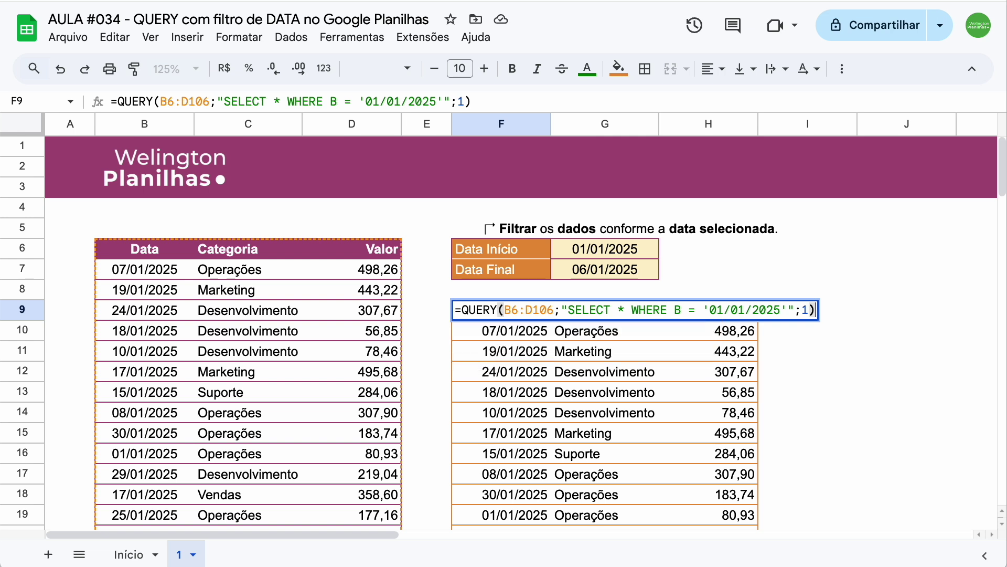
{"action": "key", "text": "Return"}
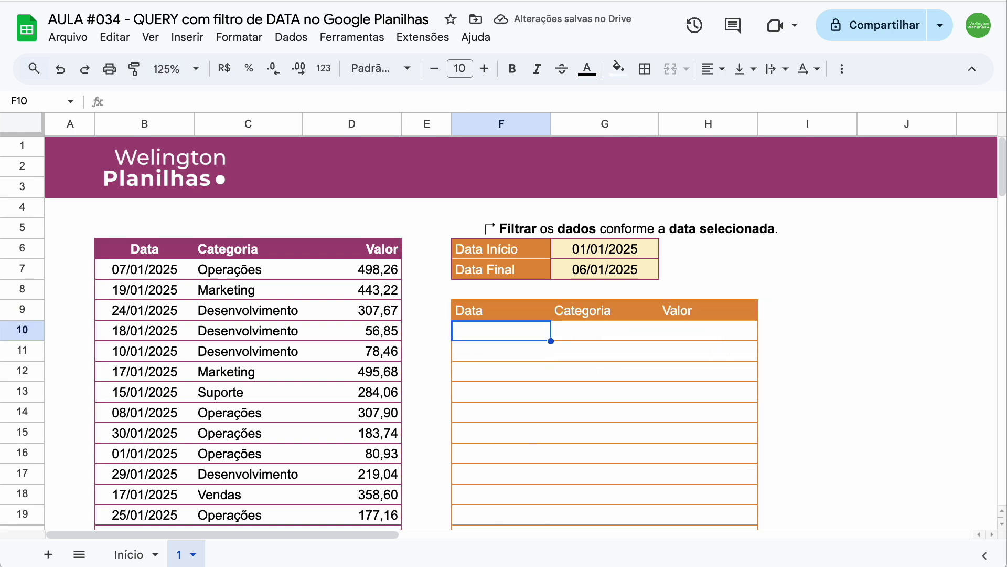
- Change the F9 query's date literal from 01/01/2025 to '2025-01-01'
{"action": "double_click", "coordinate": [492, 303]}
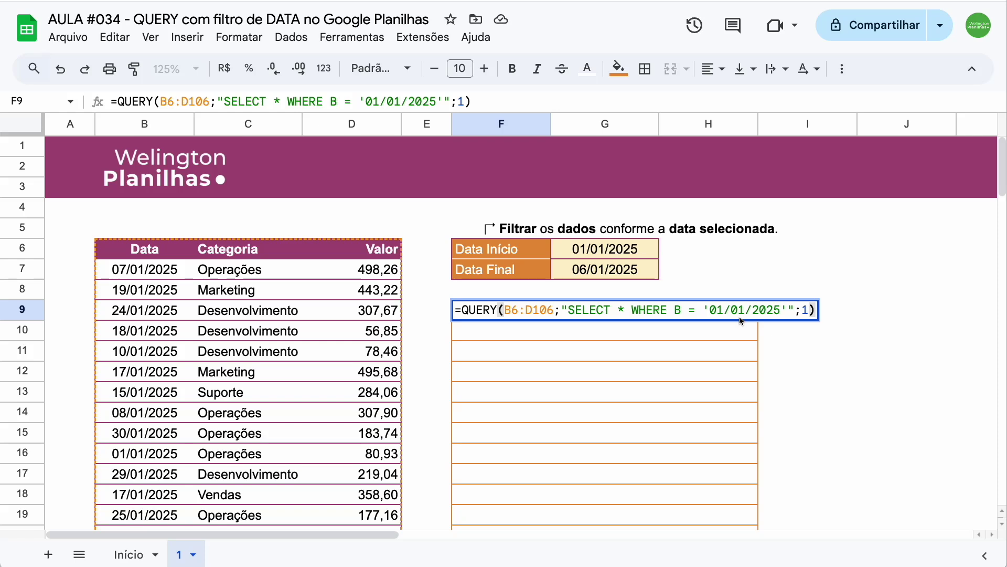
{"action": "left_click", "coordinate": [708, 310]}
{"action": "left_click", "coordinate": [778, 313], "text": "shift"}
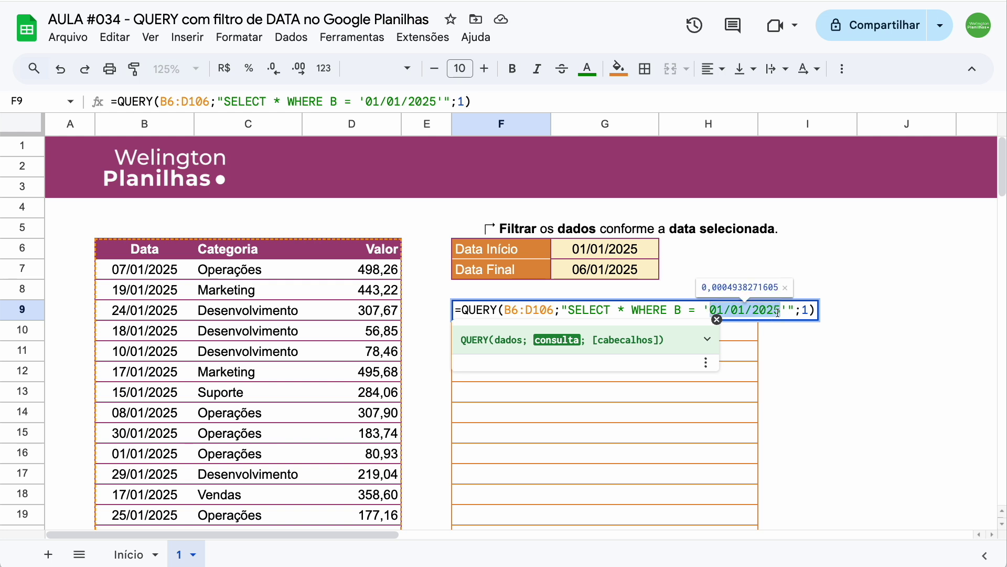
{"action": "type", "text": "2025"}
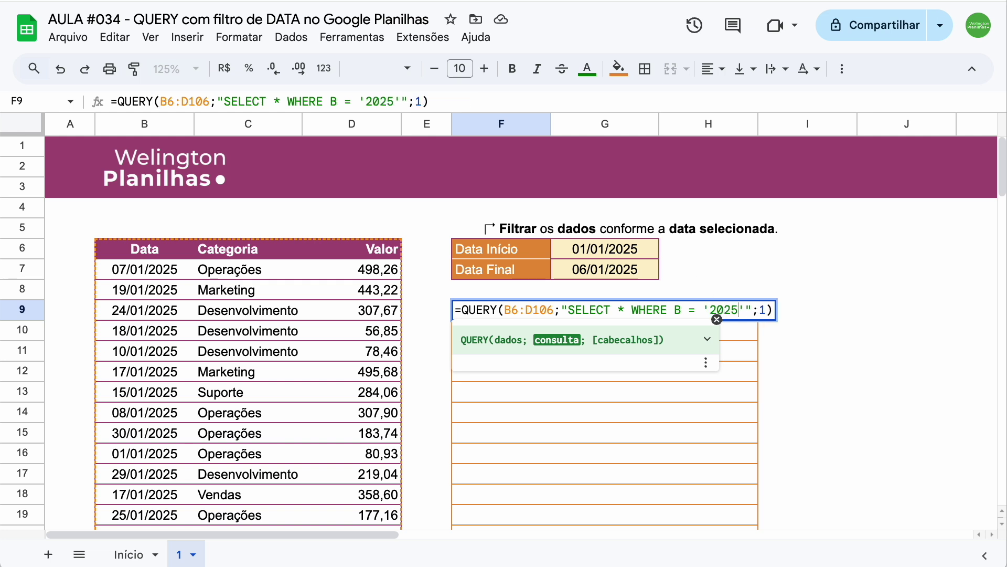
{"action": "type", "text": "-01"}
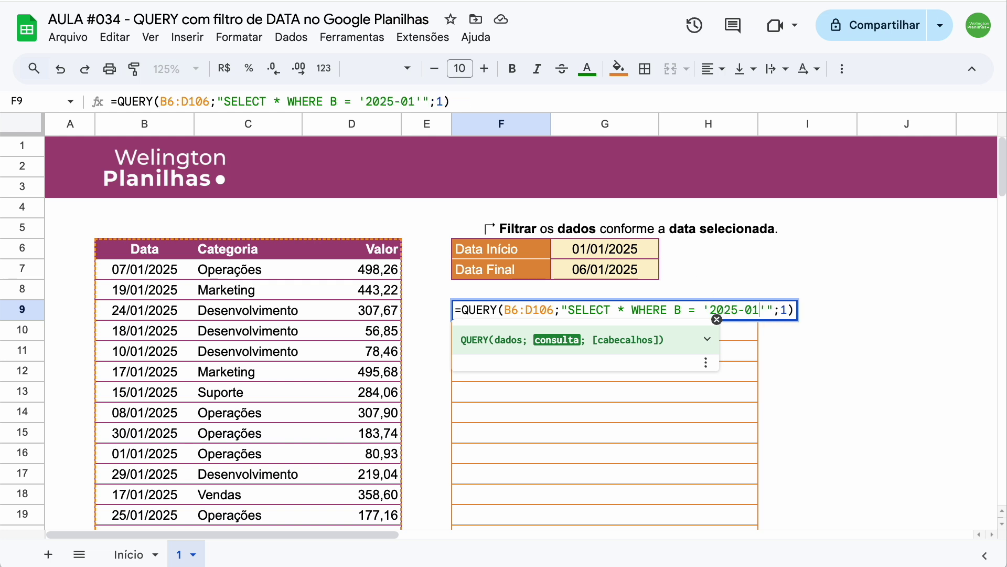
{"action": "type", "text": "-0"}
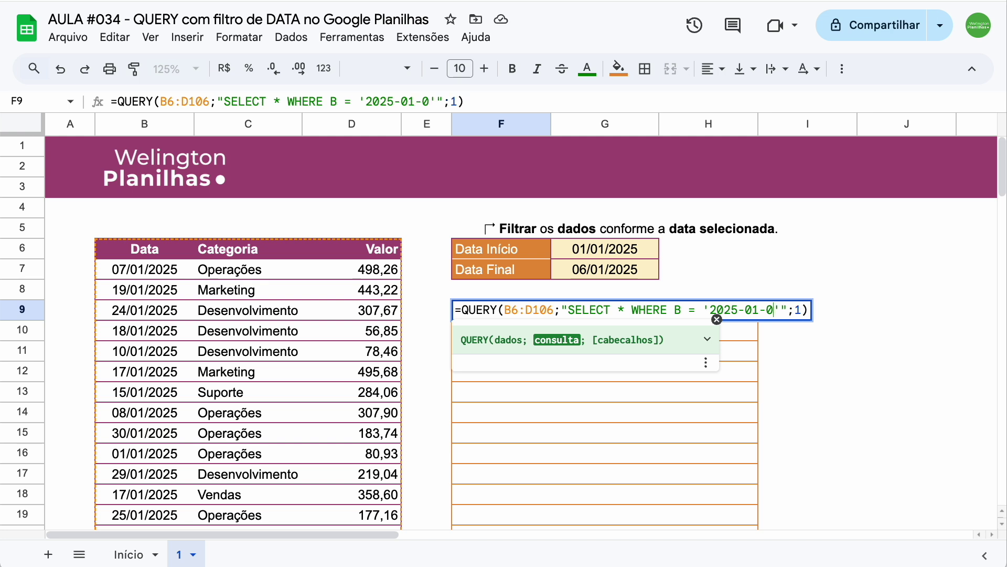
{"action": "type", "text": "1"}
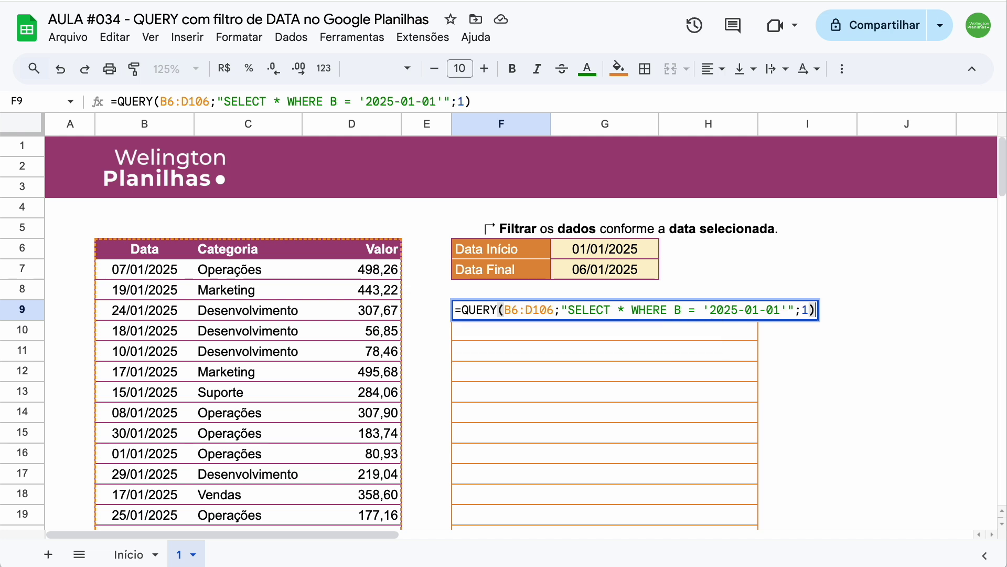
{"action": "key", "text": "Return"}
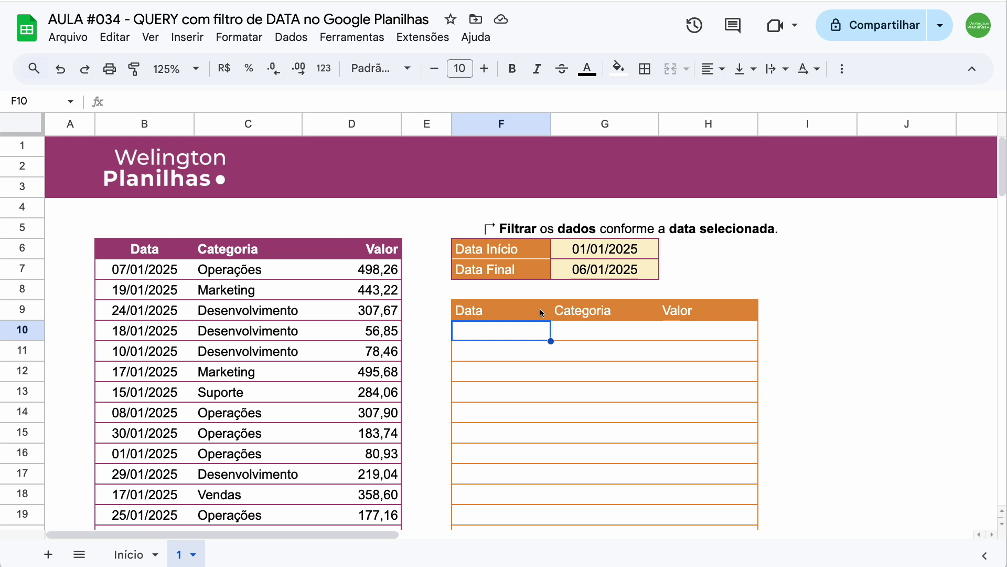
- Insert DATE before '2025-01-01' in the F9 query to return the two 01/01/2025 rows
{"action": "left_click", "coordinate": [517, 309]}
{"action": "double_click", "coordinate": [518, 309]}
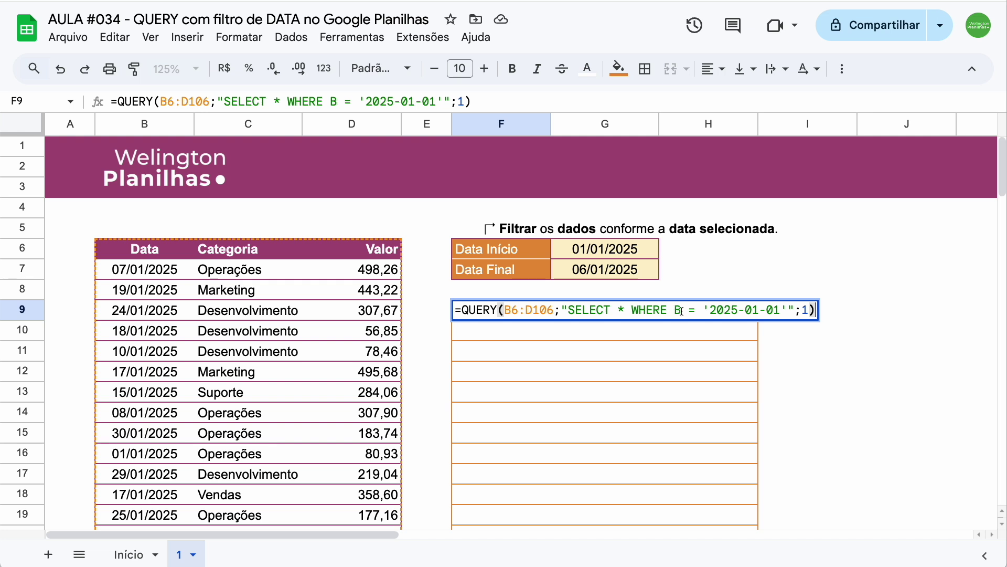
{"action": "left_click", "coordinate": [703, 310]}
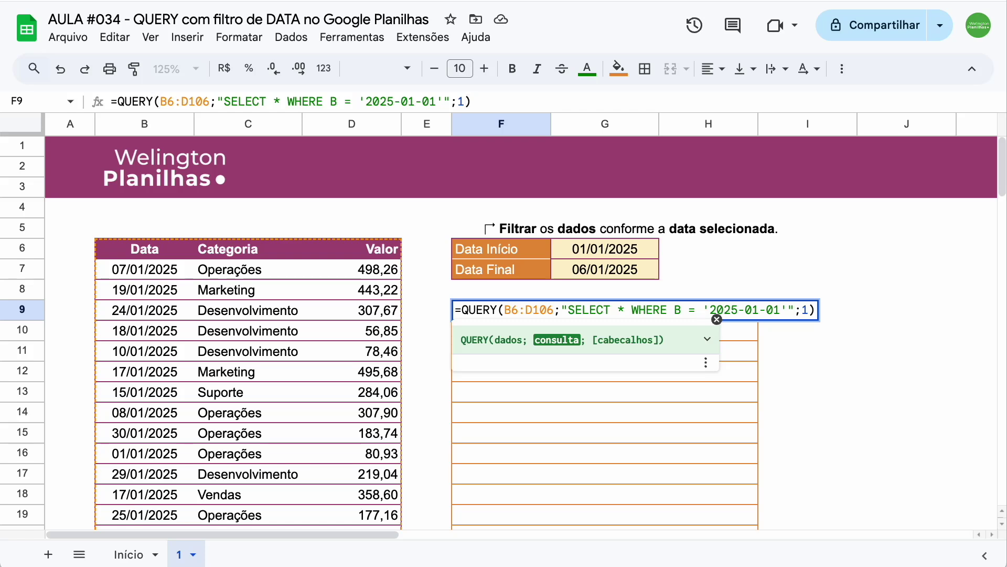
{"action": "type", "text": "DA"}
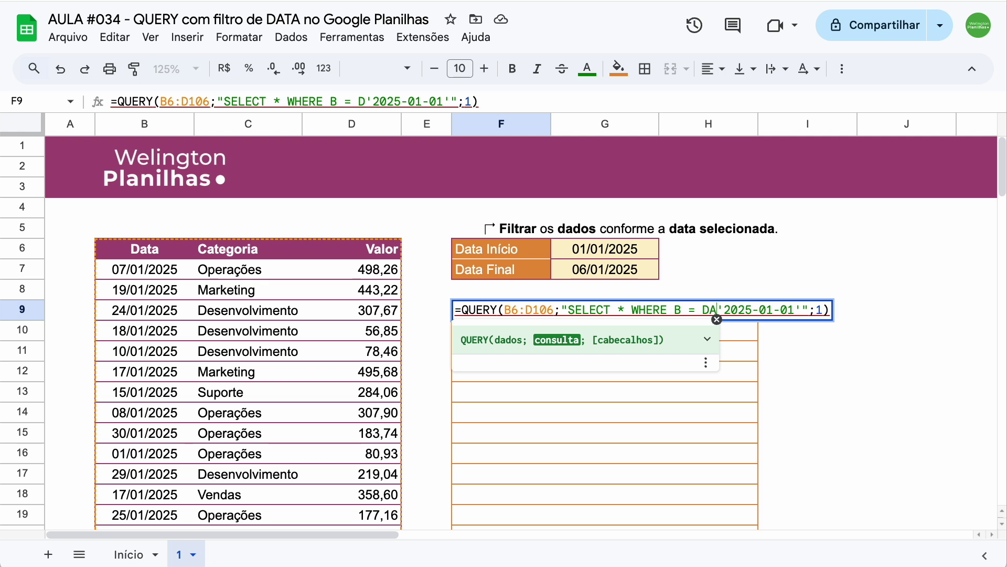
{"action": "type", "text": "TE"}
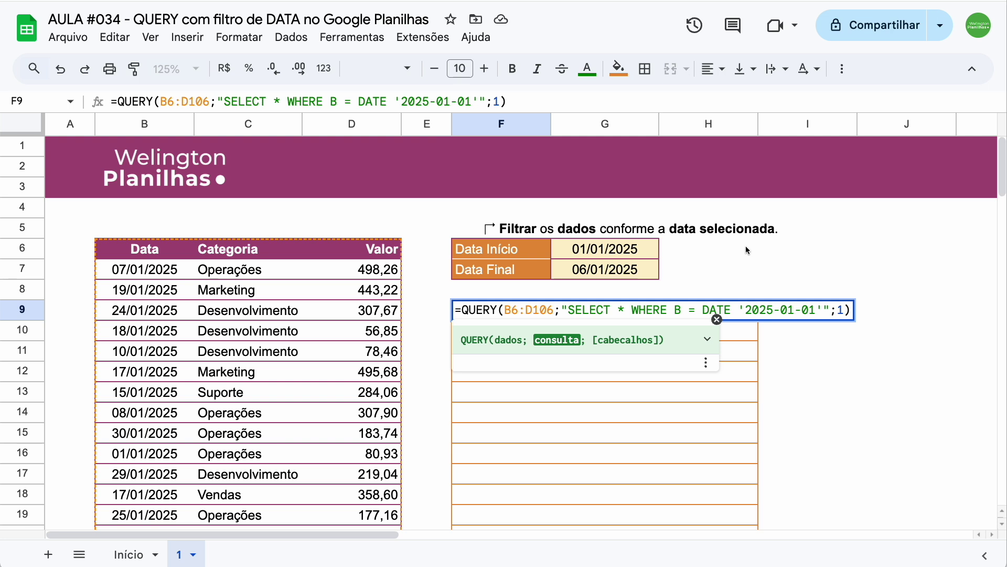
{"action": "key", "text": "Return"}
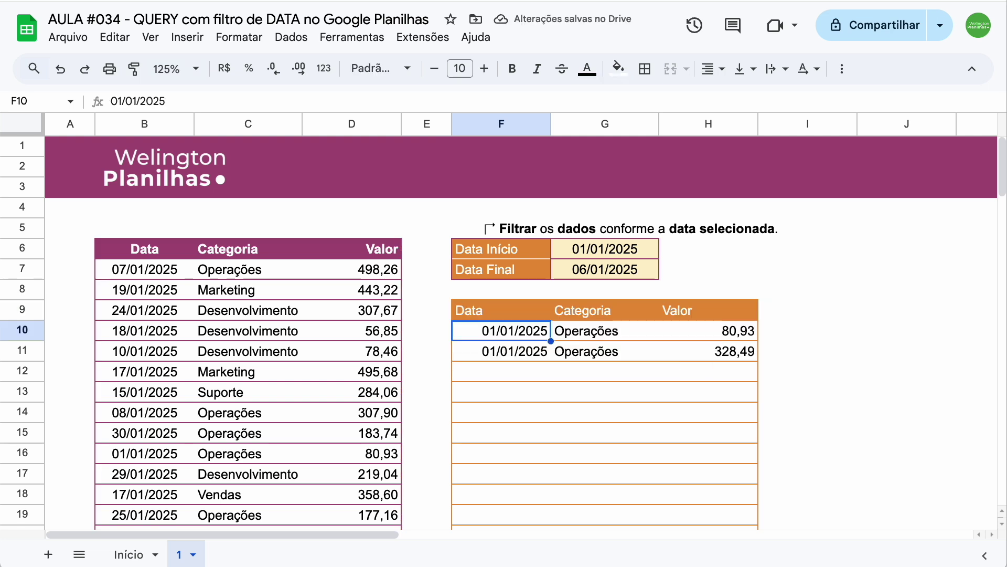
- Add AND B = DATE '2025-01-02' to the F9 query, then reopen the formula
{"action": "left_click", "coordinate": [503, 310]}
{"action": "double_click", "coordinate": [503, 310]}
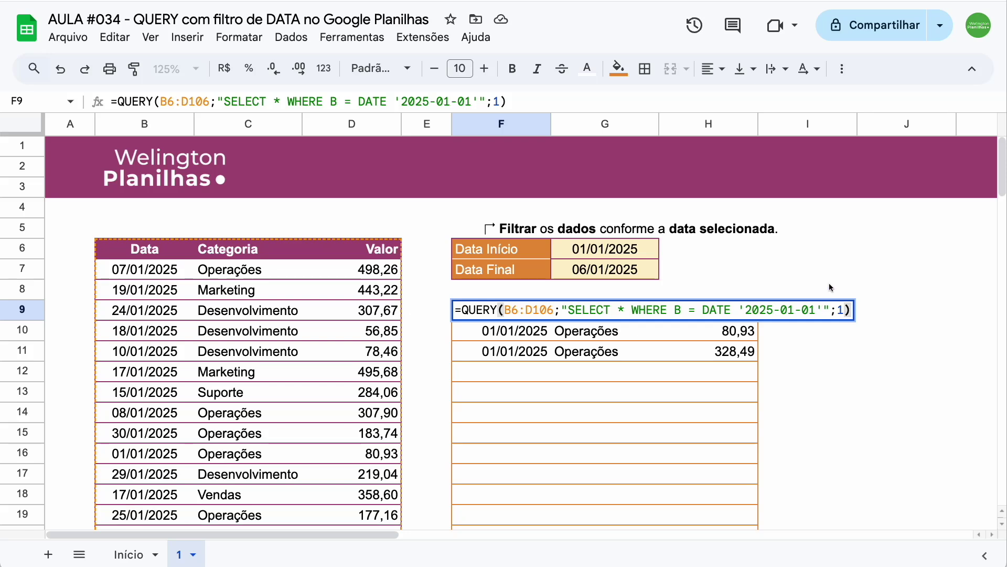
{"action": "left_click", "coordinate": [823, 305]}
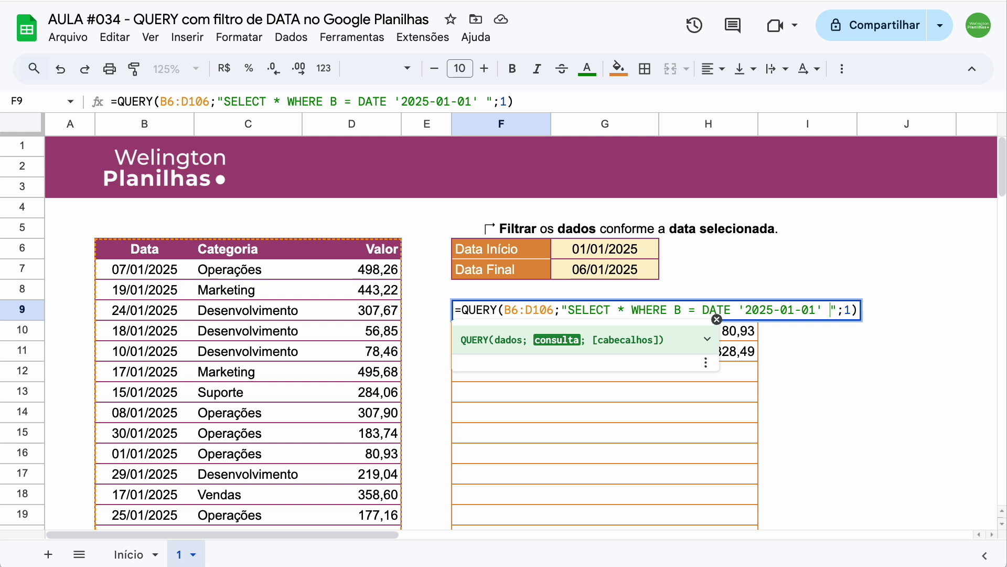
{"action": "type", "text": "AND "}
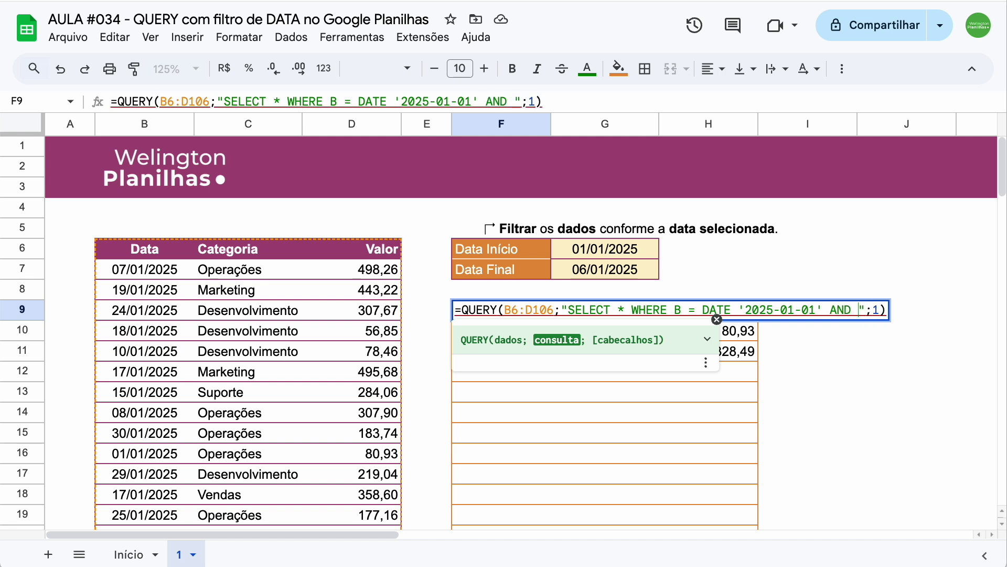
{"action": "type", "text": "B "}
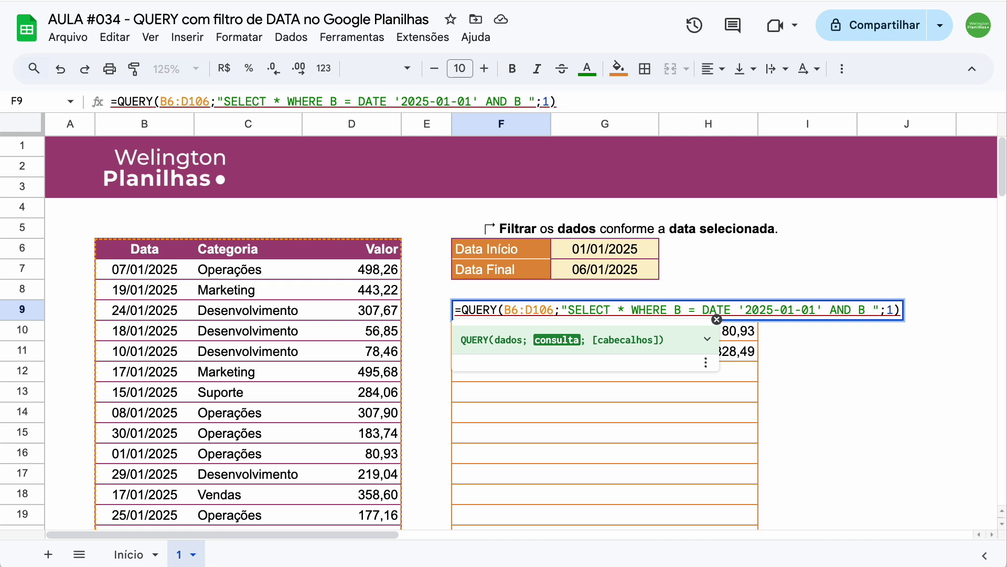
{"action": "type", "text": "= '"}
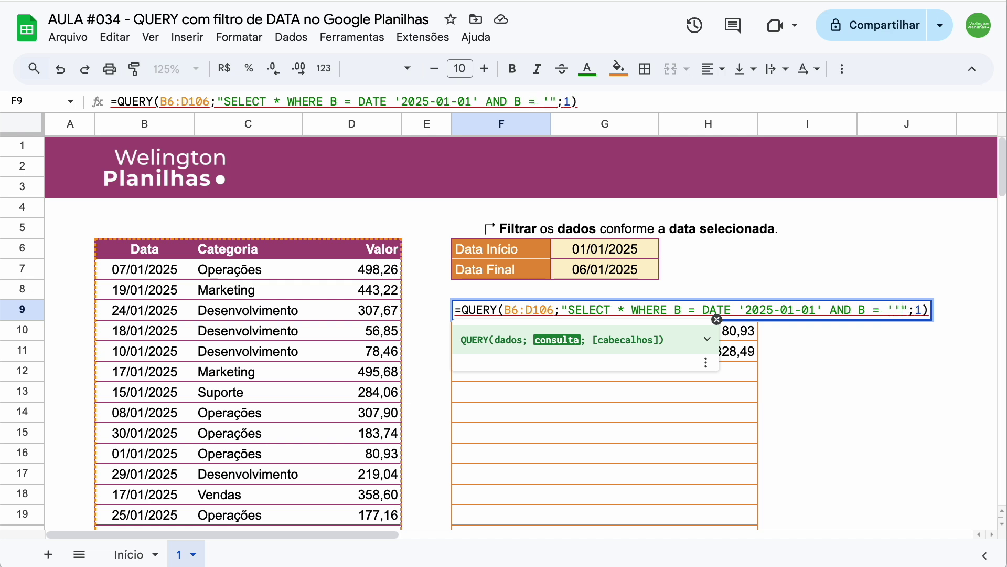
{"action": "type", "text": "'"}
{"action": "key", "text": "Left"}
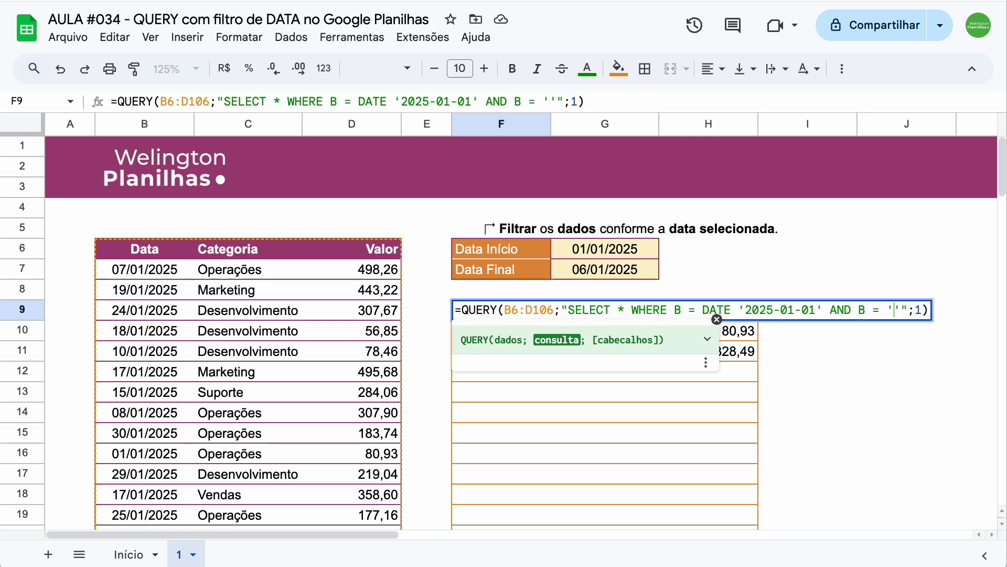
{"action": "type", "text": "2025"}
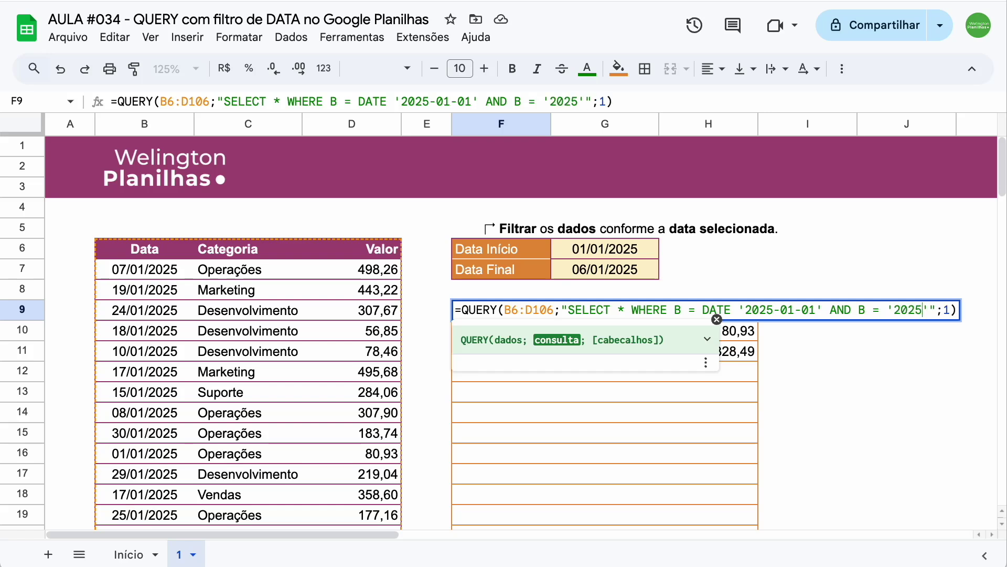
{"action": "type", "text": "-01"}
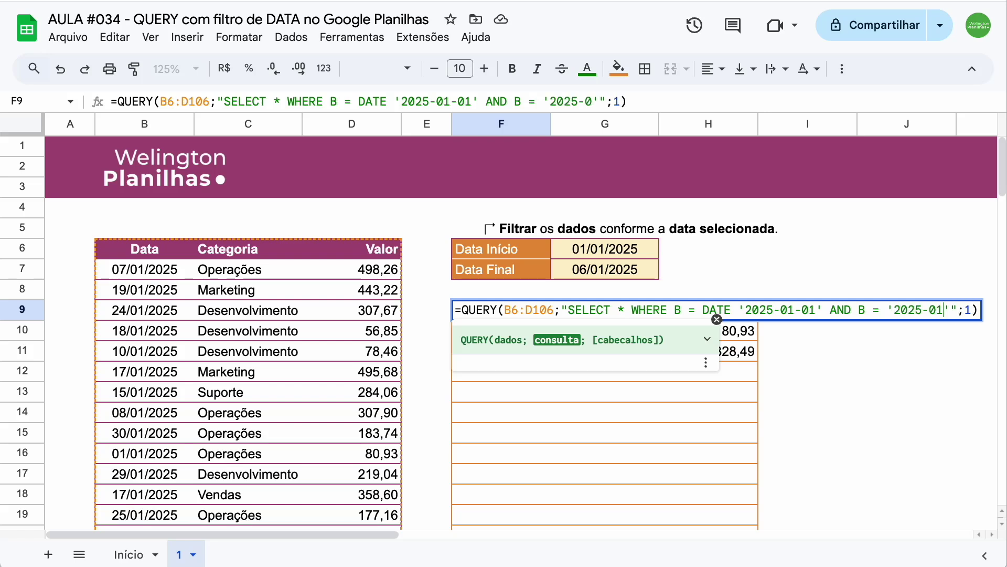
{"action": "type", "text": "-02"}
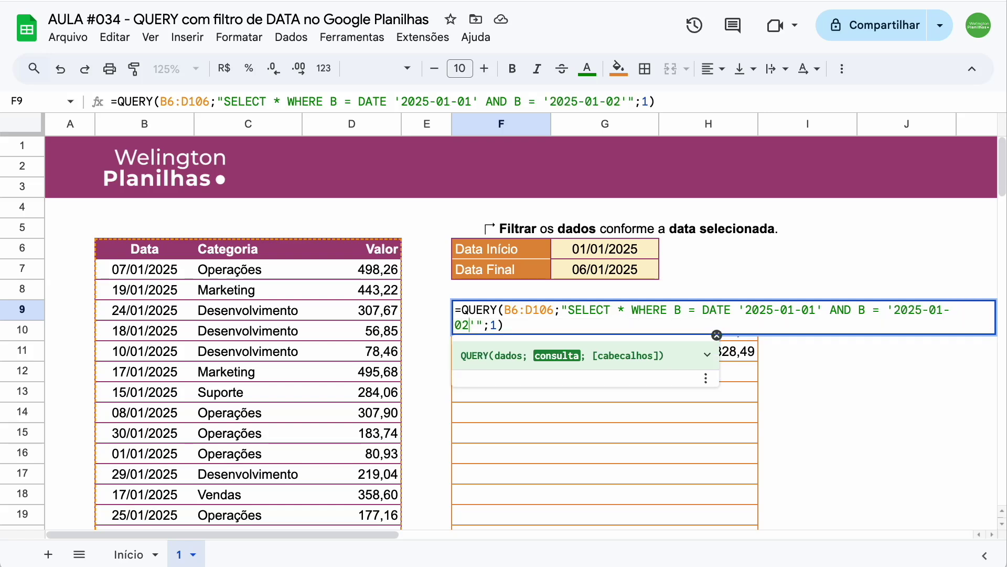
{"action": "left_click", "coordinate": [879, 309]}
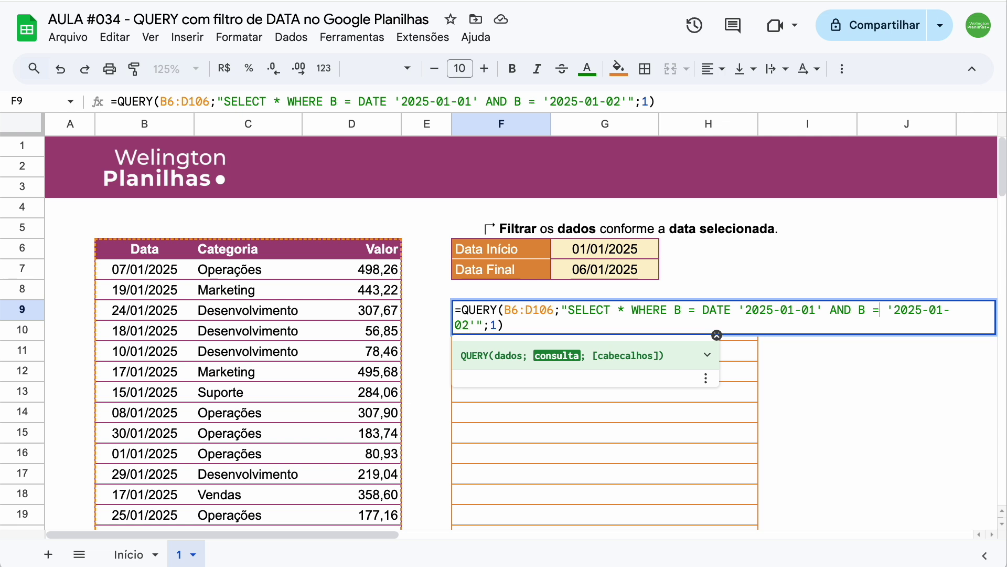
{"action": "type", "text": "DAT "}
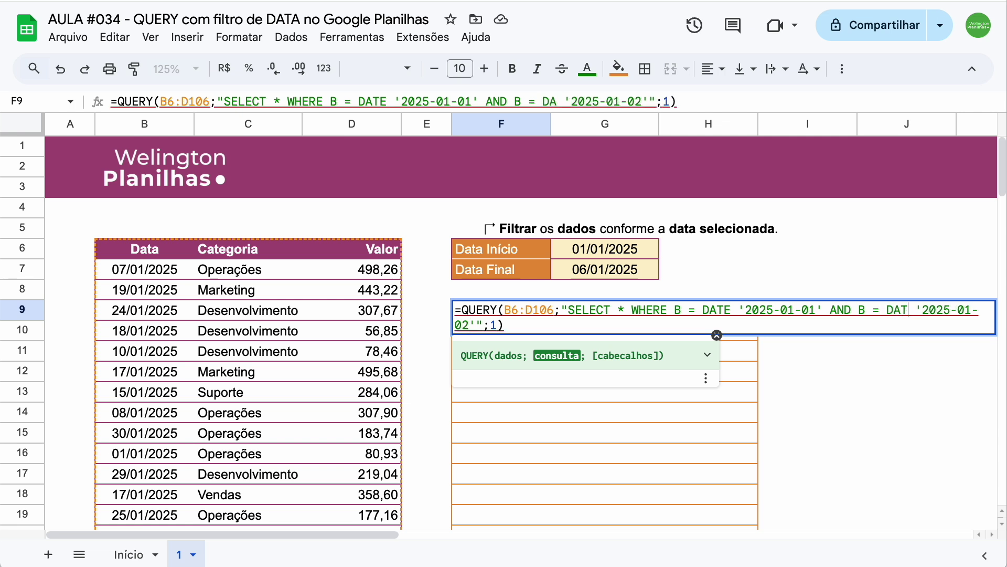
{"action": "type", "text": "E"}
{"action": "key", "text": "Return"}
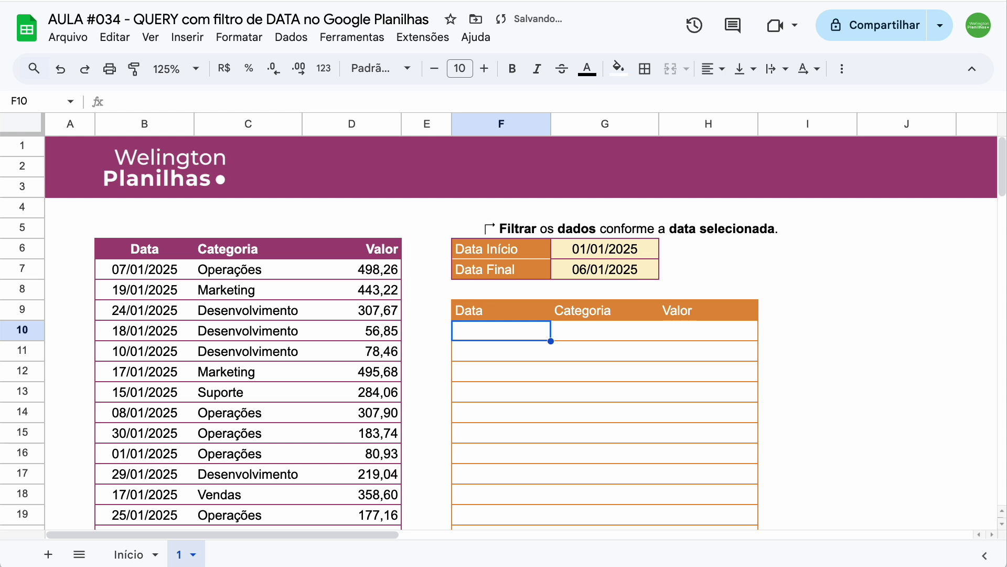
{"action": "key", "text": "Up"}
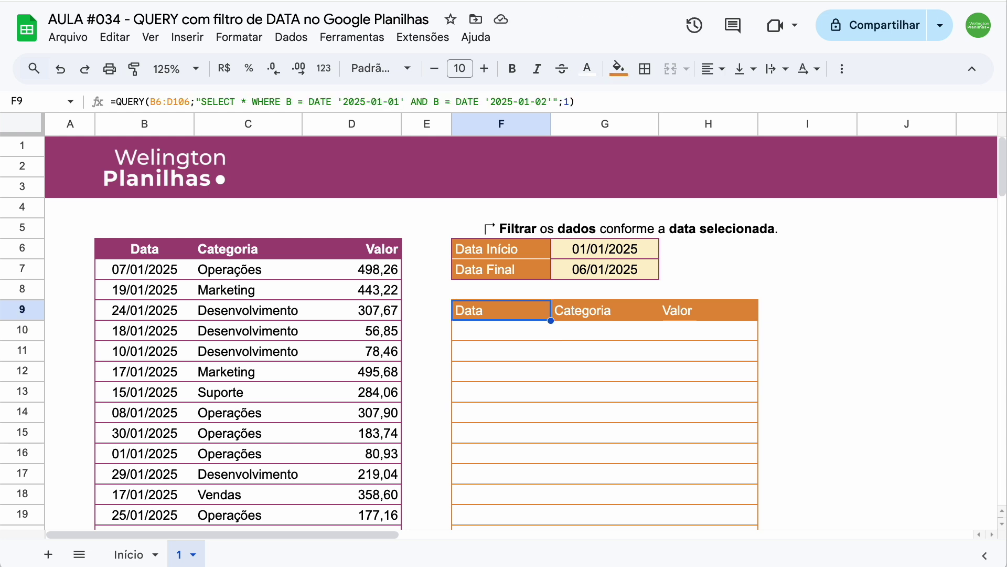
{"action": "key", "text": "Return"}
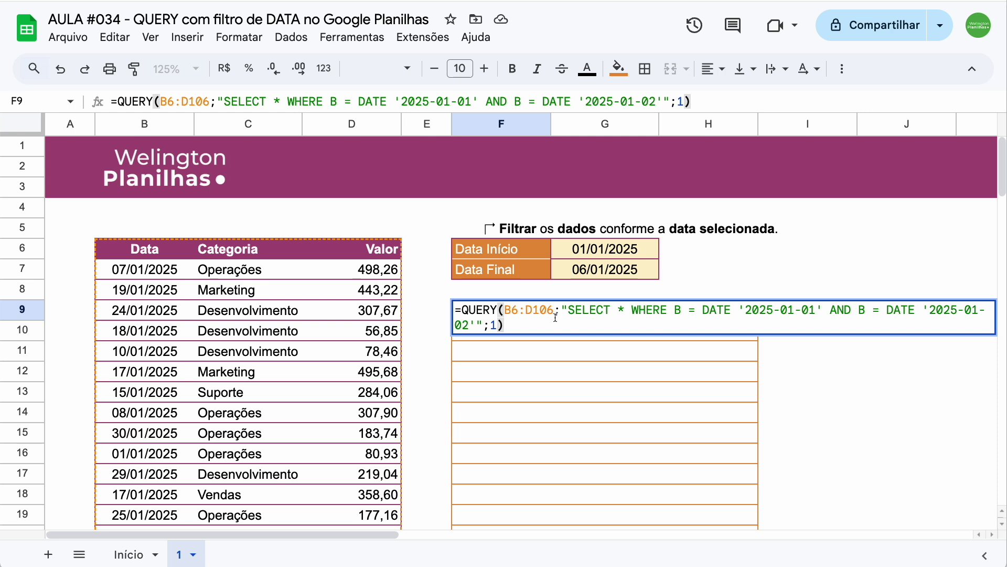
- Change the F9 conditions to B >= DATE '2025-01-01' AND B <= DATE '2025-01-02'
{"action": "left_click", "coordinate": [688, 310]}
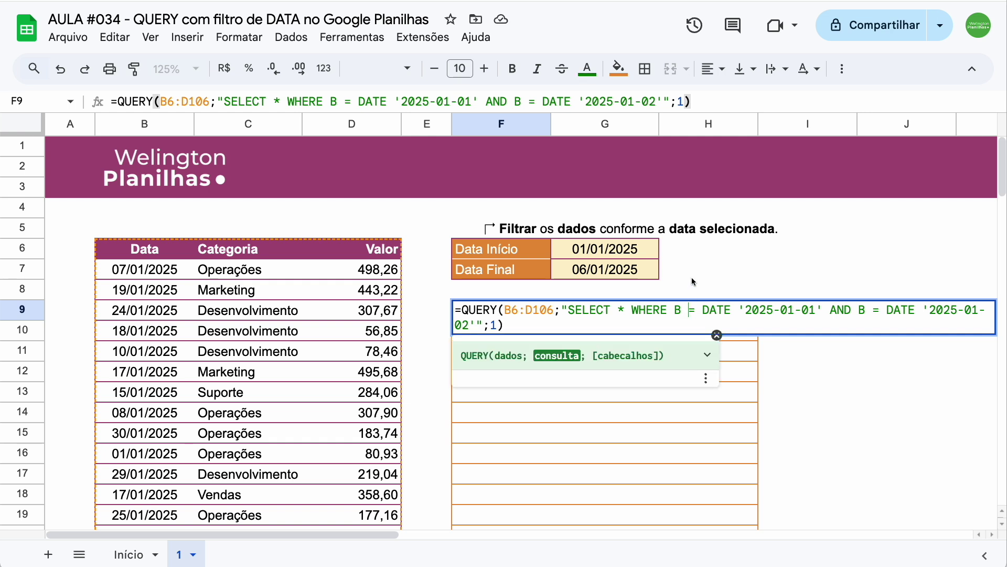
{"action": "type", "text": ">"}
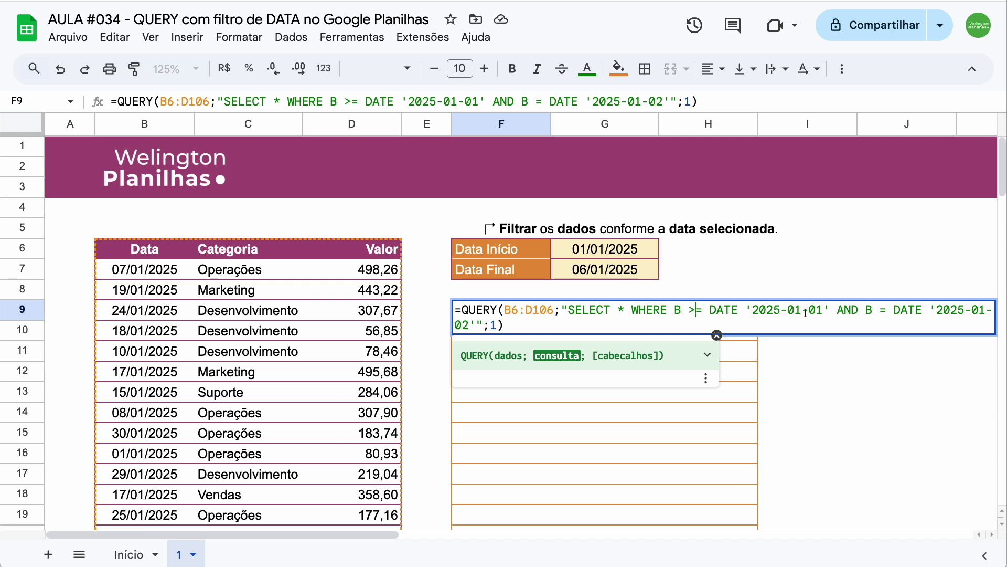
{"action": "left_click", "coordinate": [881, 310]}
{"action": "type", "text": "<"}
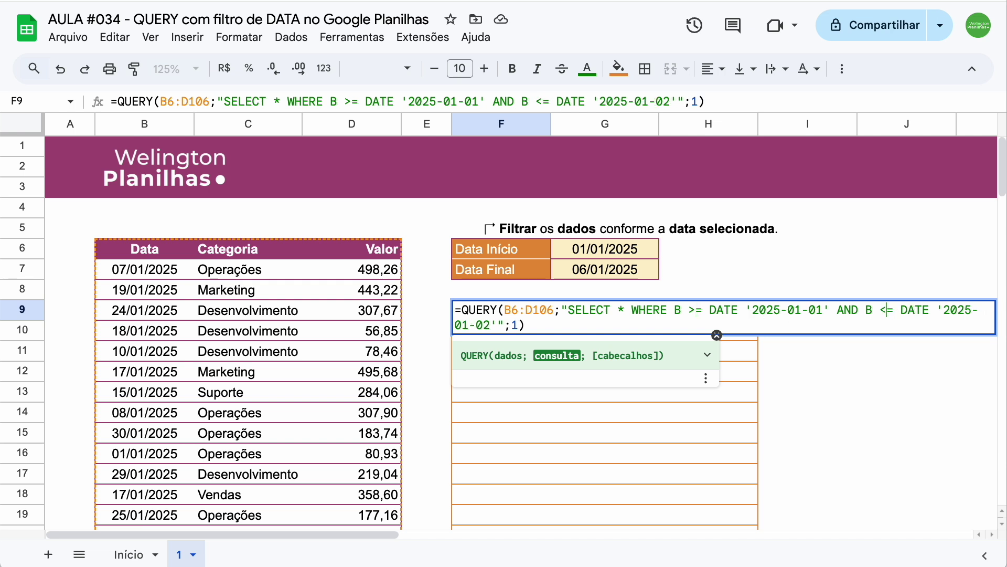
{"action": "left_click", "coordinate": [572, 327]}
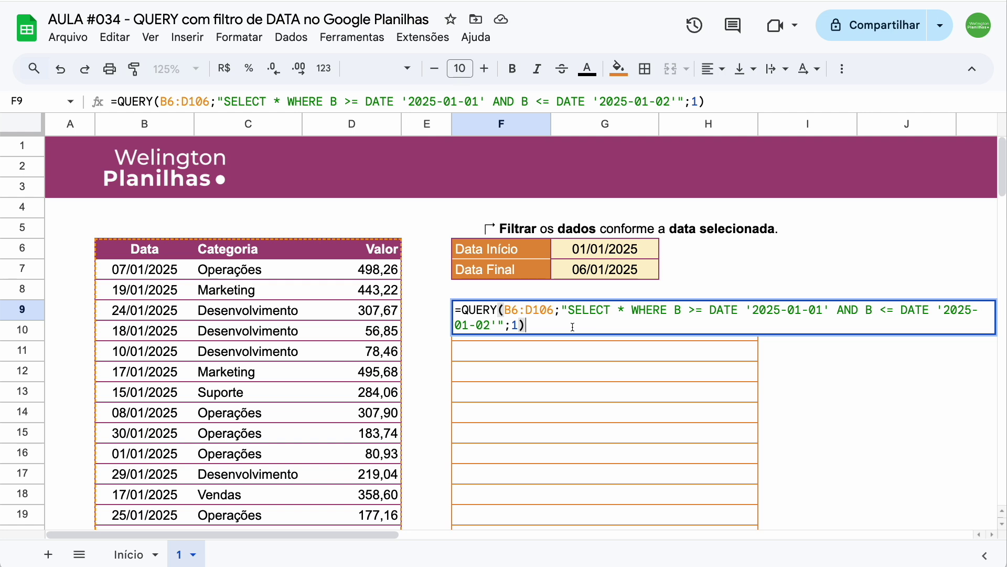
{"action": "key", "text": "Return"}
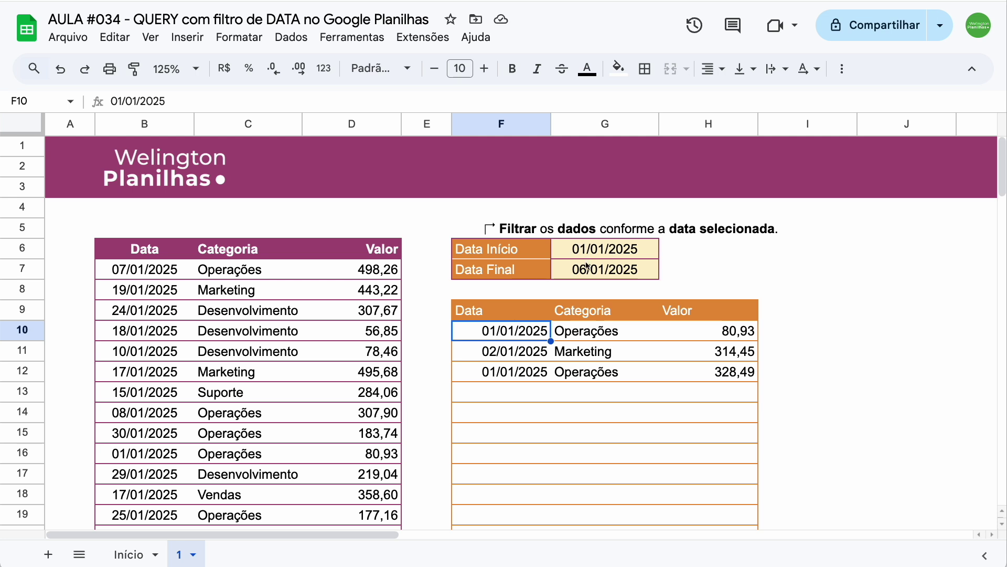
- Replace the fixed start date '2025-01-01' in F9 with '" & G6 & "' referencing Data Início
{"action": "double_click", "coordinate": [493, 314]}
{"action": "left_click_drag", "start_coordinate": [751, 310], "coordinate": [822, 310]}
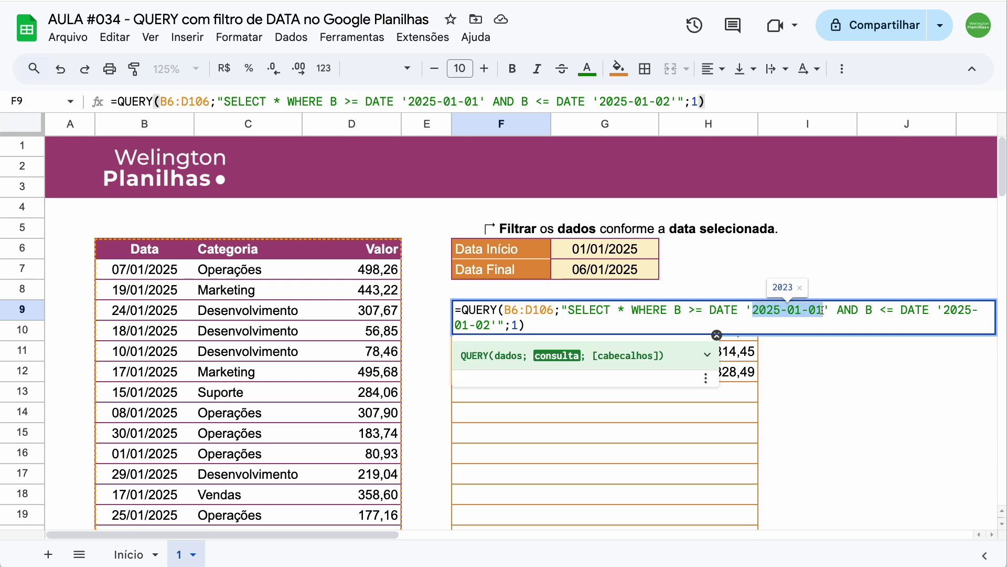
{"action": "key", "text": "BackSpace"}
{"action": "type", "text": "\"\""}
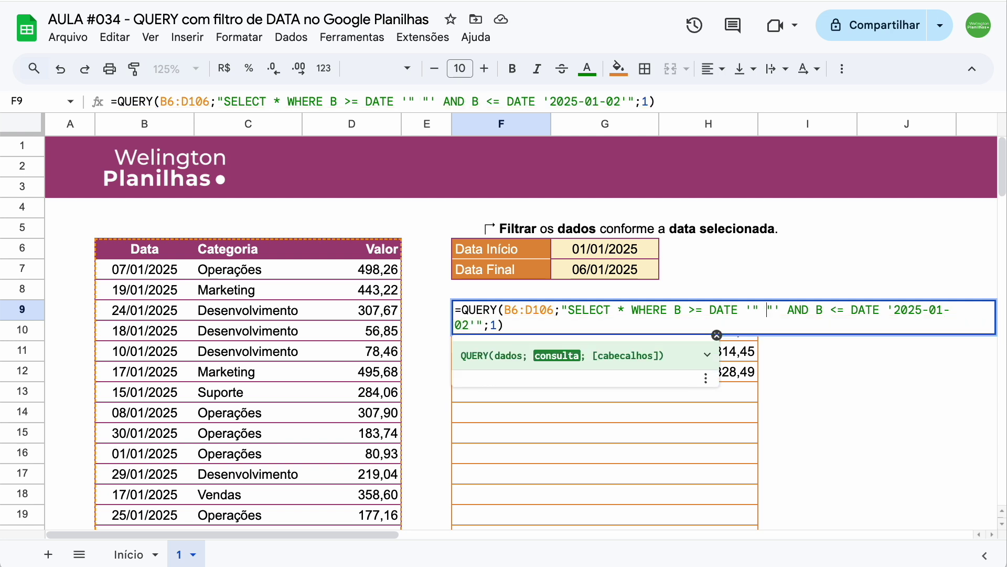
{"action": "type", "text": " & "}
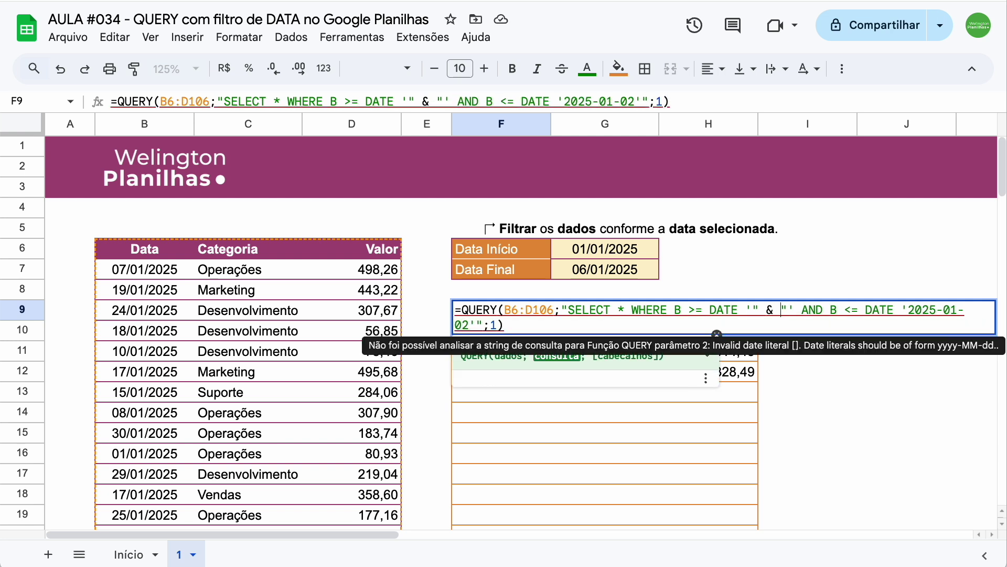
{"action": "type", "text": "&"}
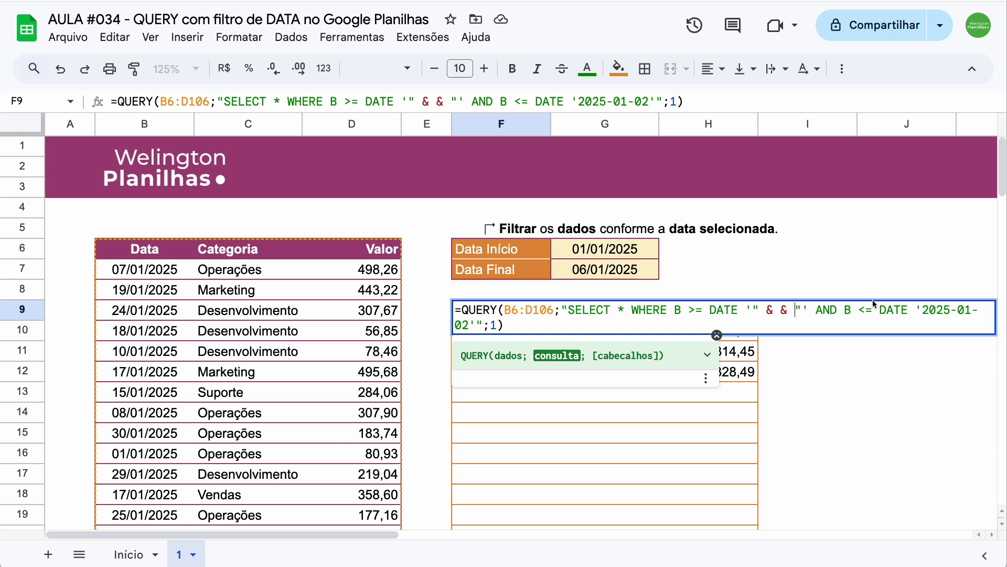
{"action": "left_click", "coordinate": [776, 311]}
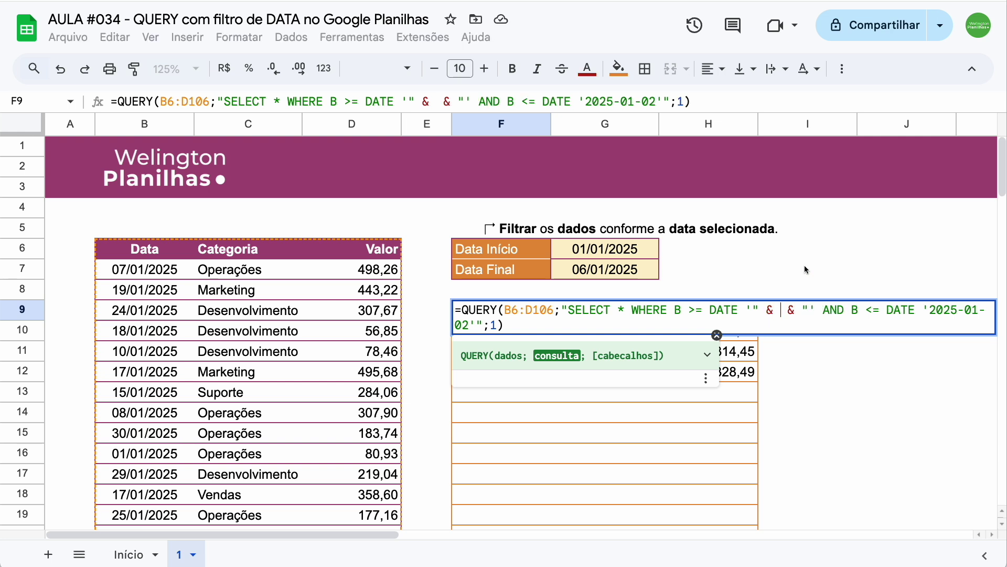
{"action": "left_click", "coordinate": [602, 252]}
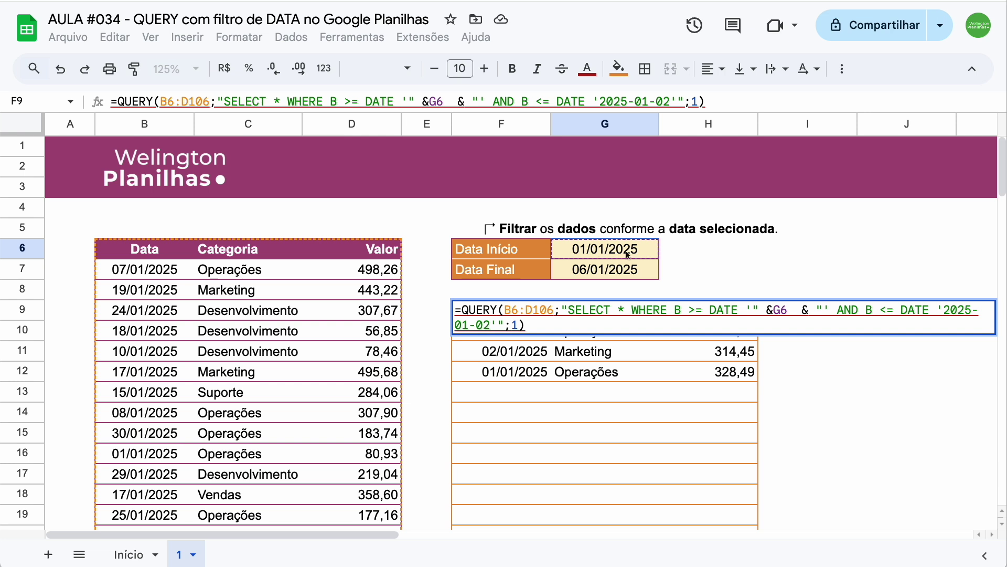
{"action": "left_click", "coordinate": [774, 309]}
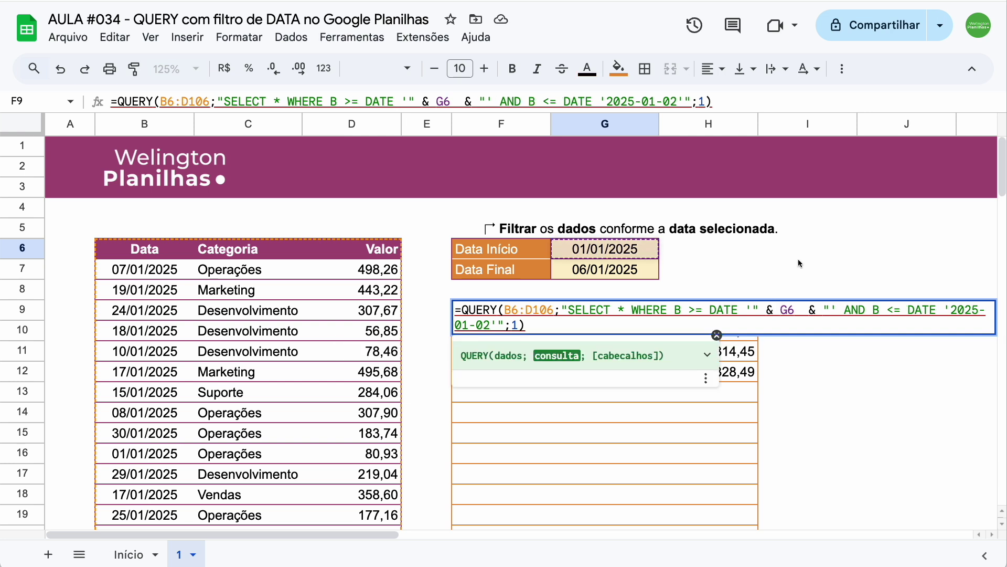
{"action": "key", "text": "Return"}
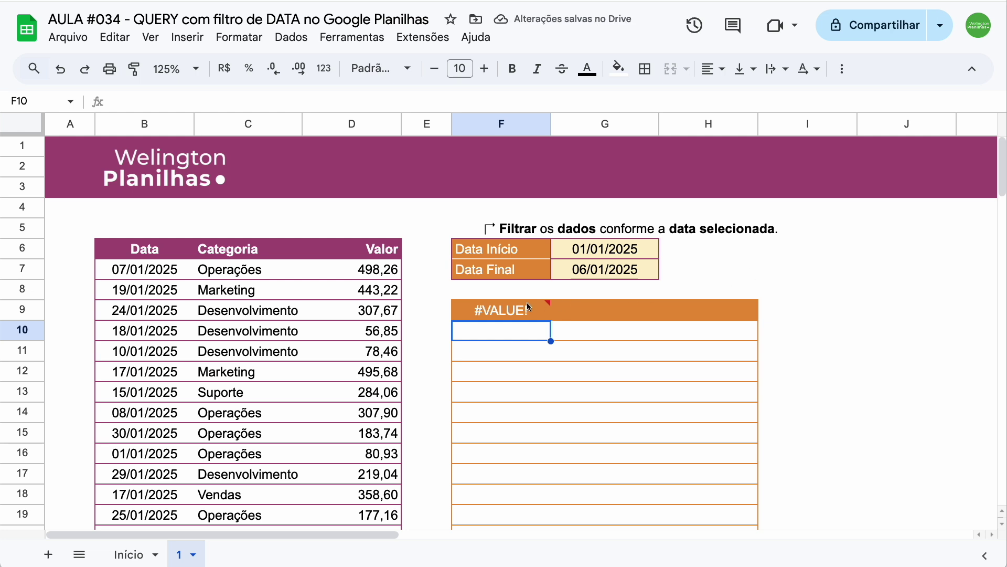
- Read F9's #VALUE! error showing G6 arrives as 45658, then reopen the formula
{"action": "left_click", "coordinate": [526, 302]}
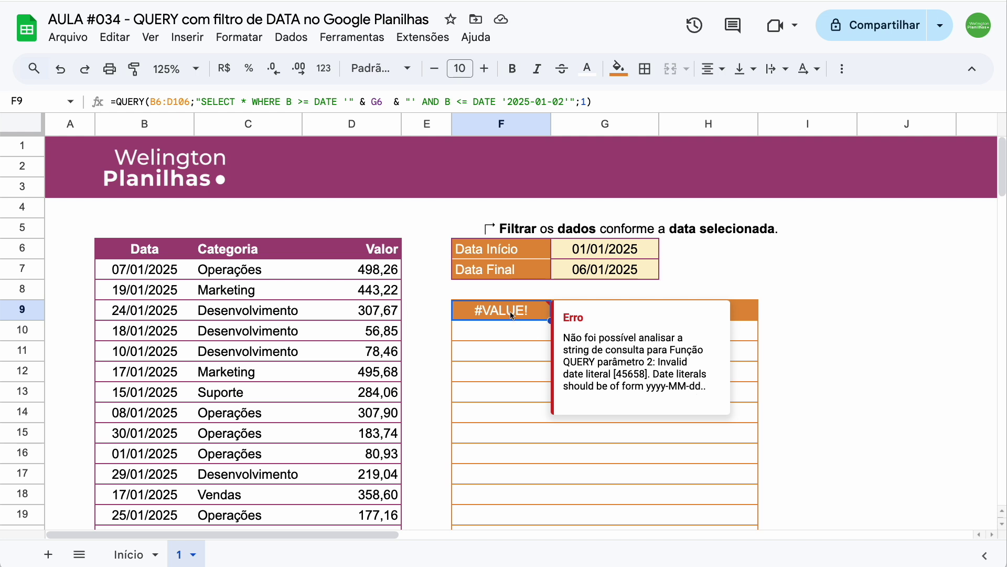
{"action": "key", "text": "Return"}
- Wrap G6 as TEXTO(G6;"yyyy-MM-dd") in the F9 query, restoring the three-row result
{"action": "left_click", "coordinate": [780, 310]}
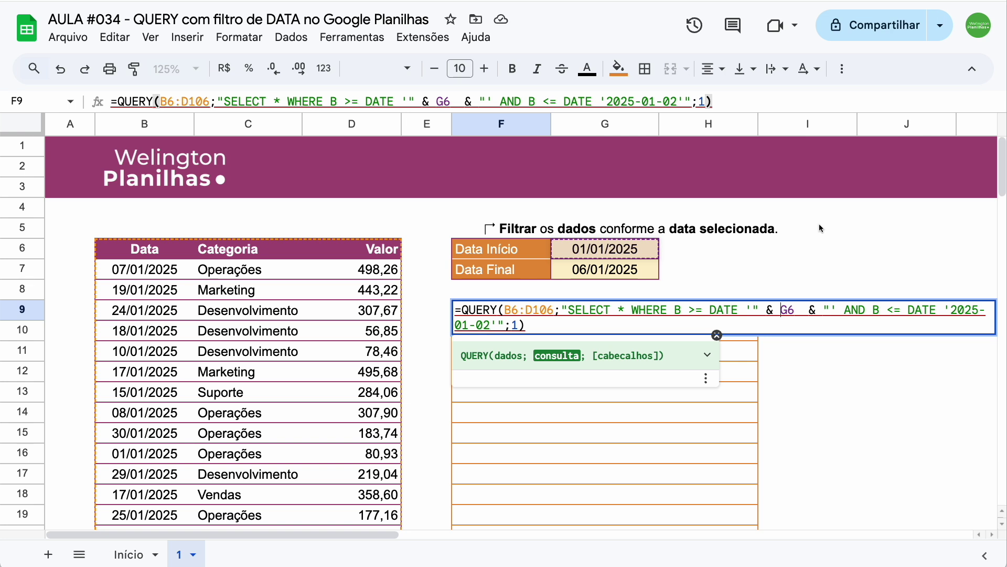
{"action": "type", "text": "TE"}
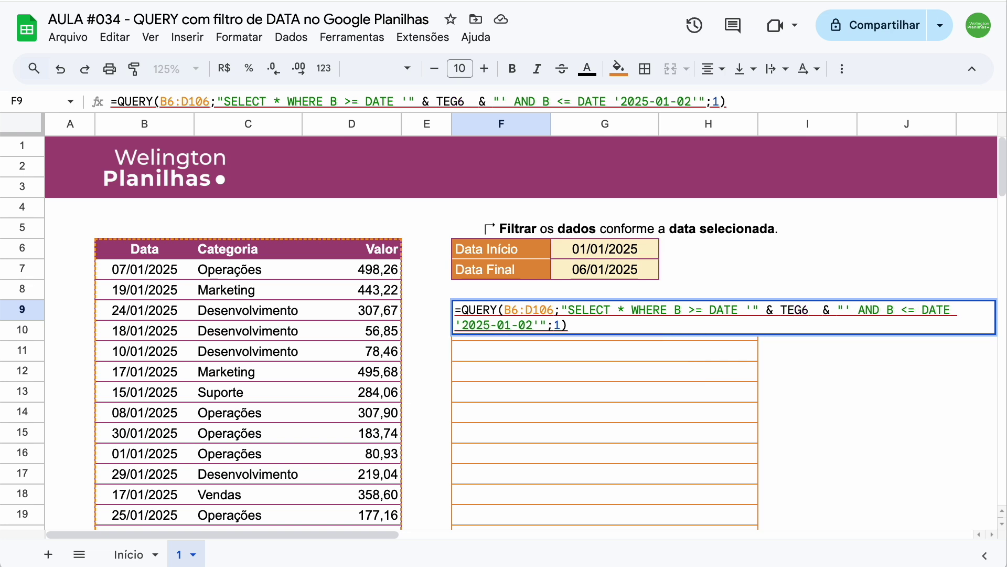
{"action": "type", "text": "XTO"}
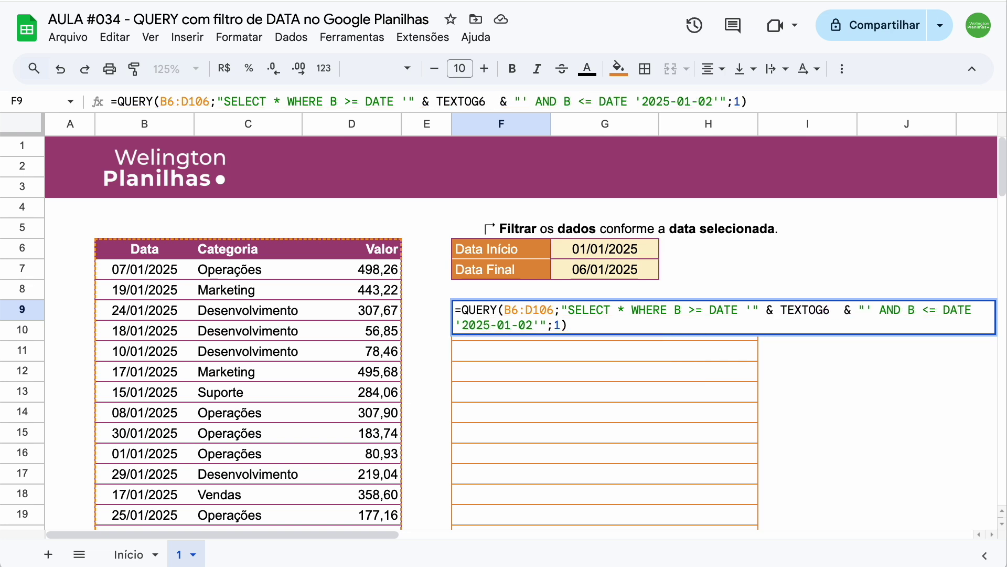
{"action": "type", "text": "("}
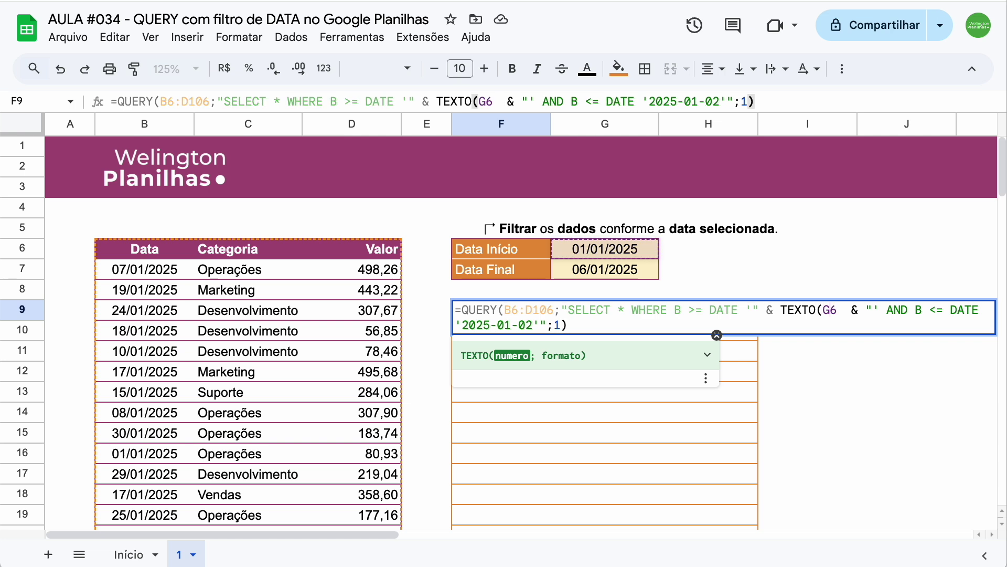
{"action": "left_click", "coordinate": [838, 310]}
{"action": "type", "text": ";"}
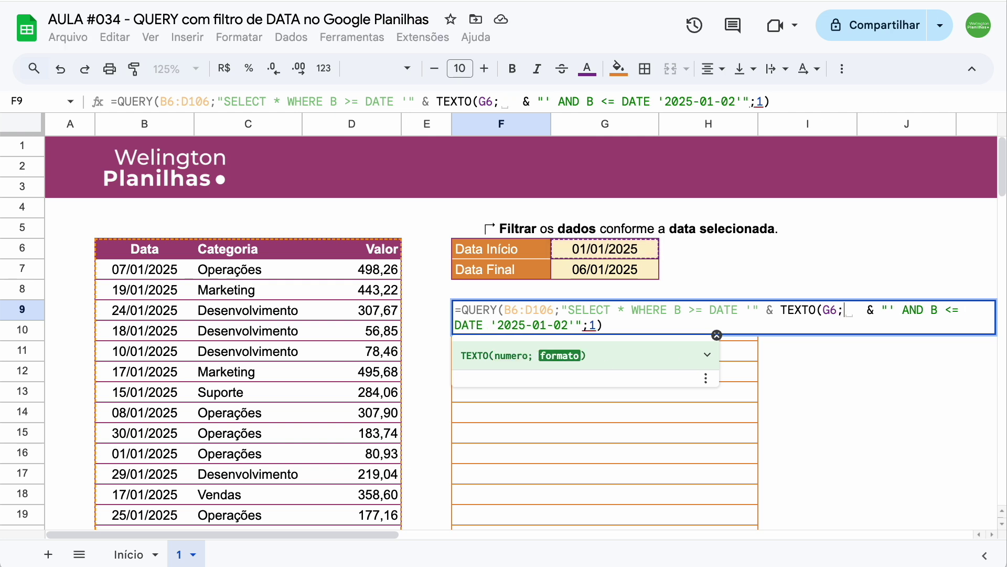
{"action": "type", "text": "\"\""}
{"action": "key", "text": "Left"}
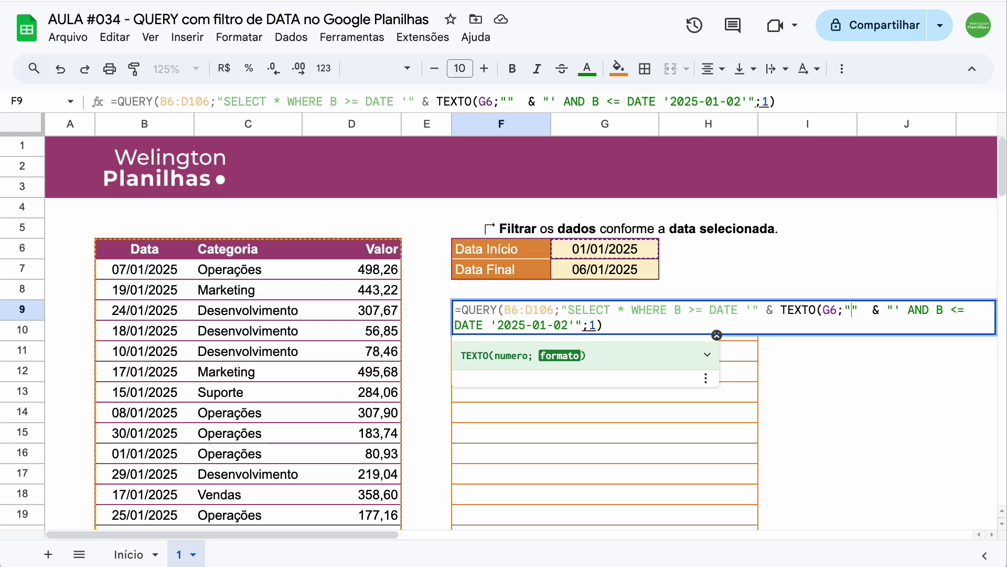
{"action": "type", "text": "yyy"}
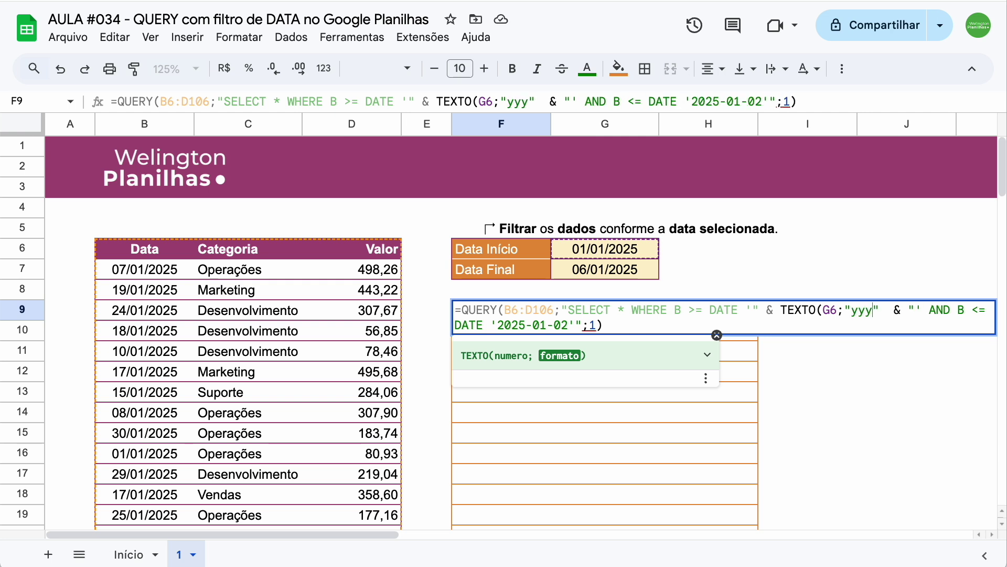
{"action": "type", "text": "y-MM"}
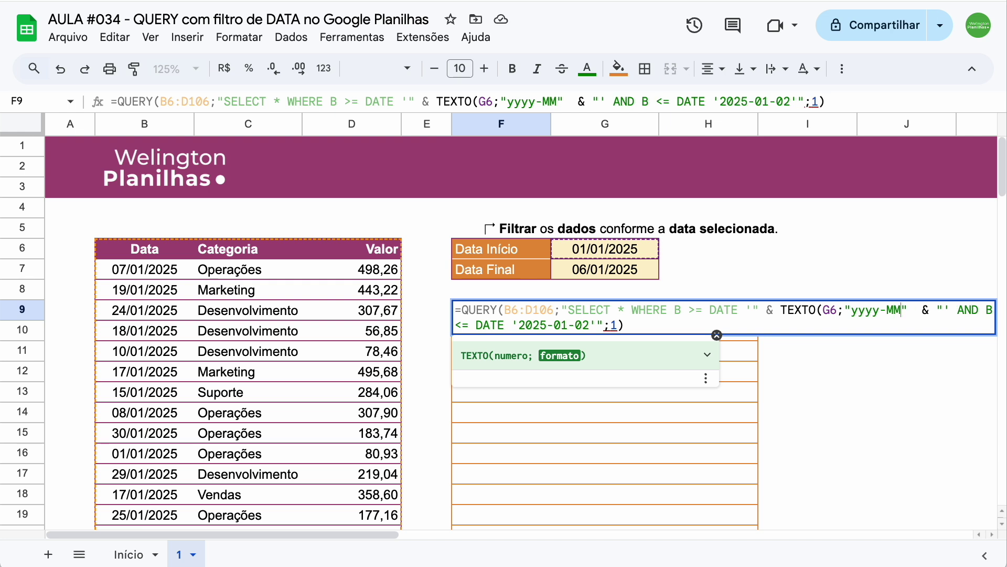
{"action": "type", "text": "-dd\""}
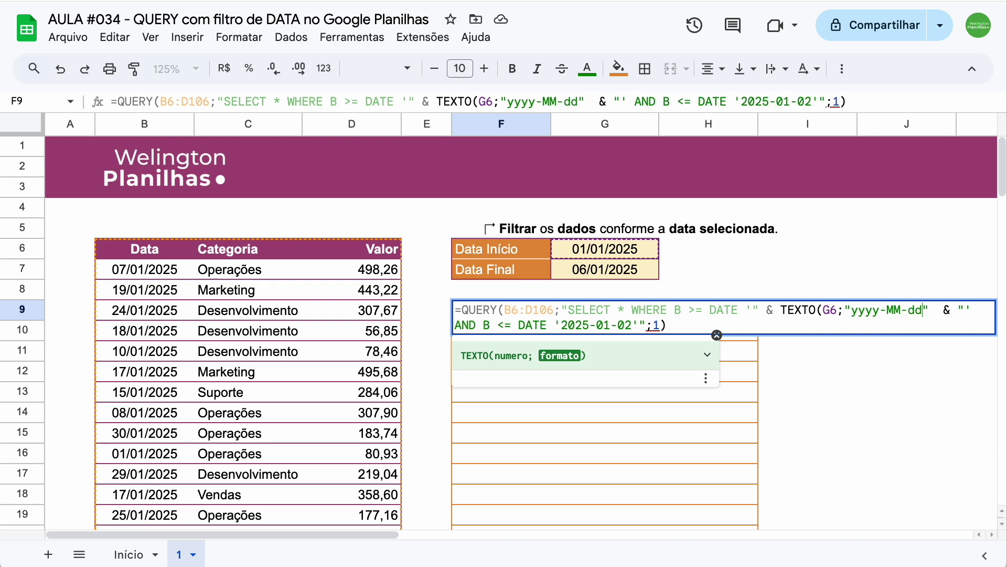
{"action": "type", "text": ")"}
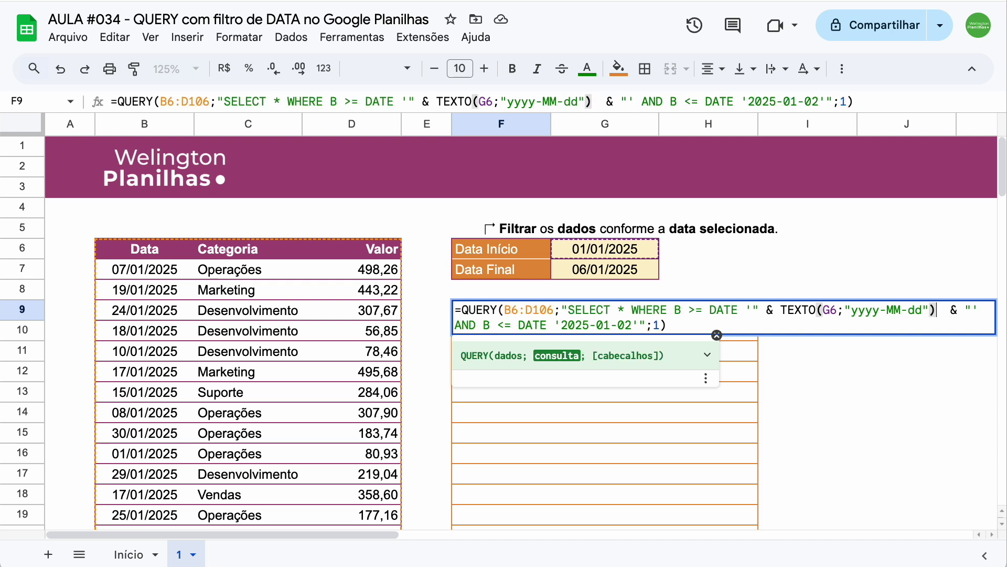
{"action": "key", "text": "Return"}
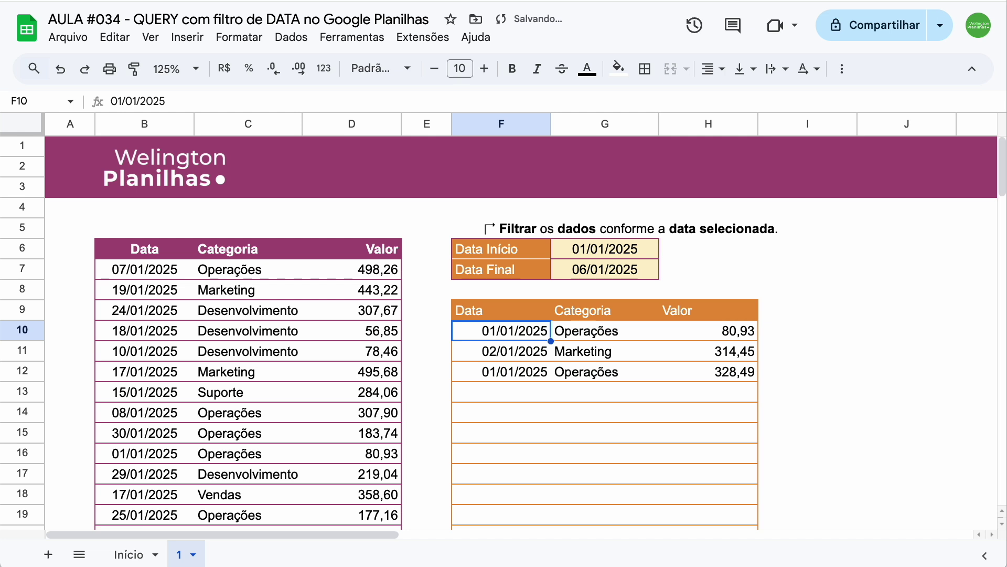
- Pick 02/01/2025 as Data Início in G6's date picker, then reopen the F9 formula
{"action": "double_click", "coordinate": [613, 250]}
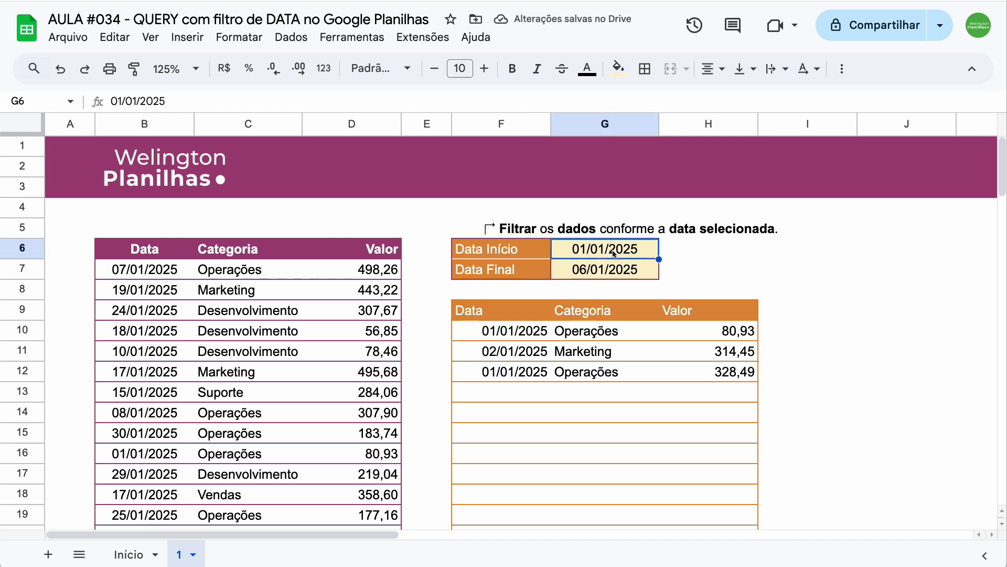
{"action": "left_click", "coordinate": [628, 324]}
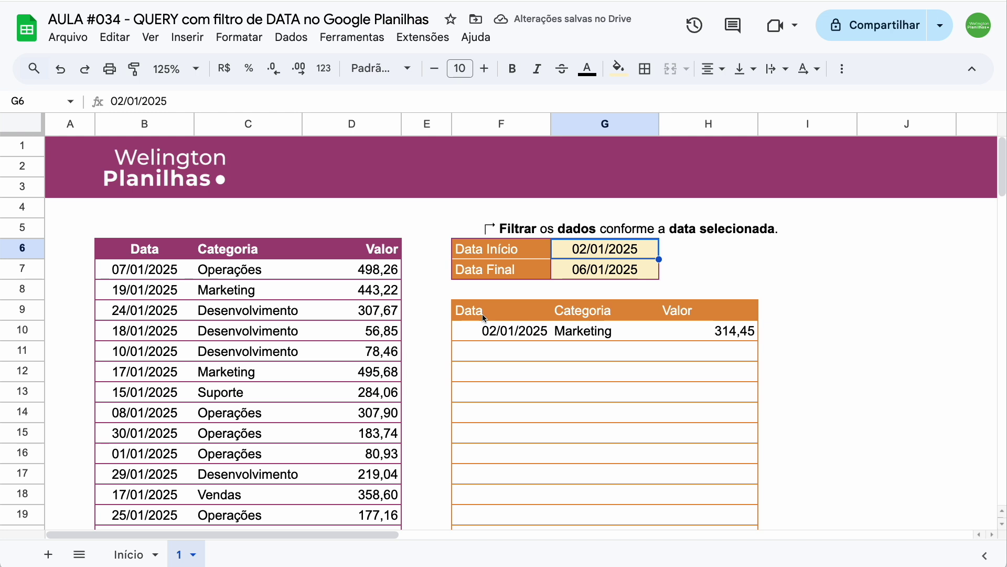
{"action": "double_click", "coordinate": [482, 313]}
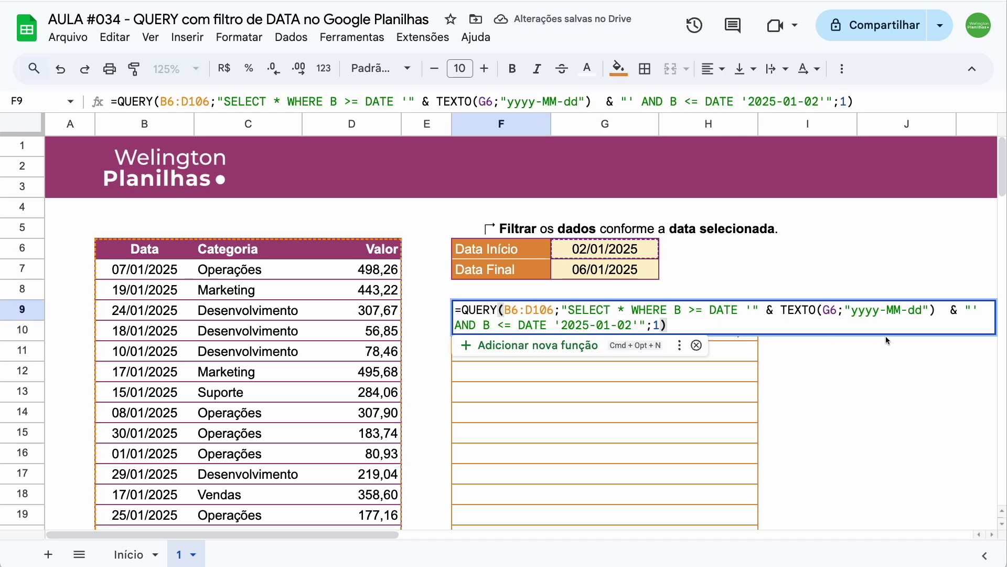
- Replace the fixed '2025-01-02' in F9's query with '" & TEXTO(G7;"yyyy-MM-dd") & "'
{"action": "left_click", "coordinate": [559, 324]}
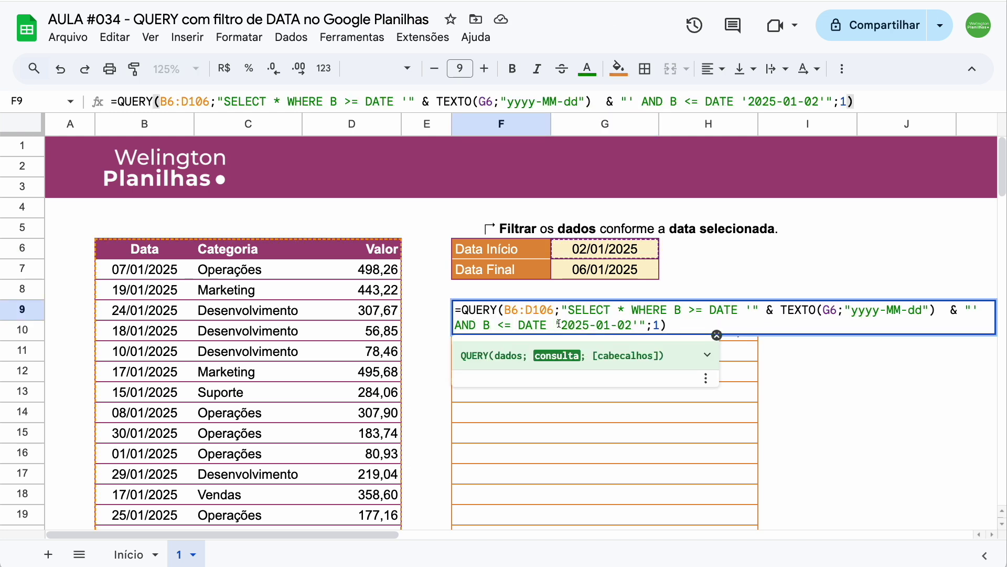
{"action": "left_click_drag", "start_coordinate": [560, 324], "coordinate": [629, 325]}
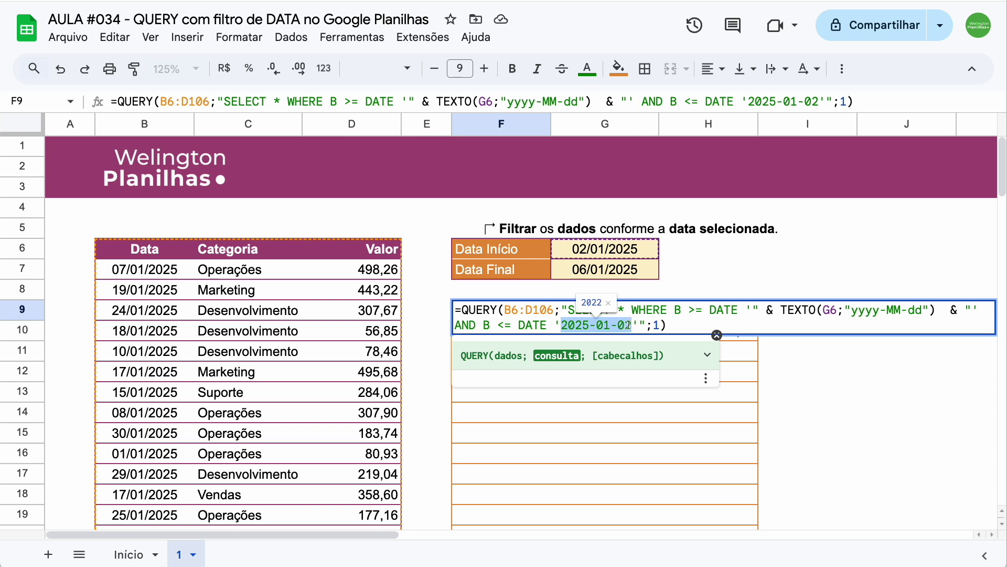
{"action": "type", "text": "\""}
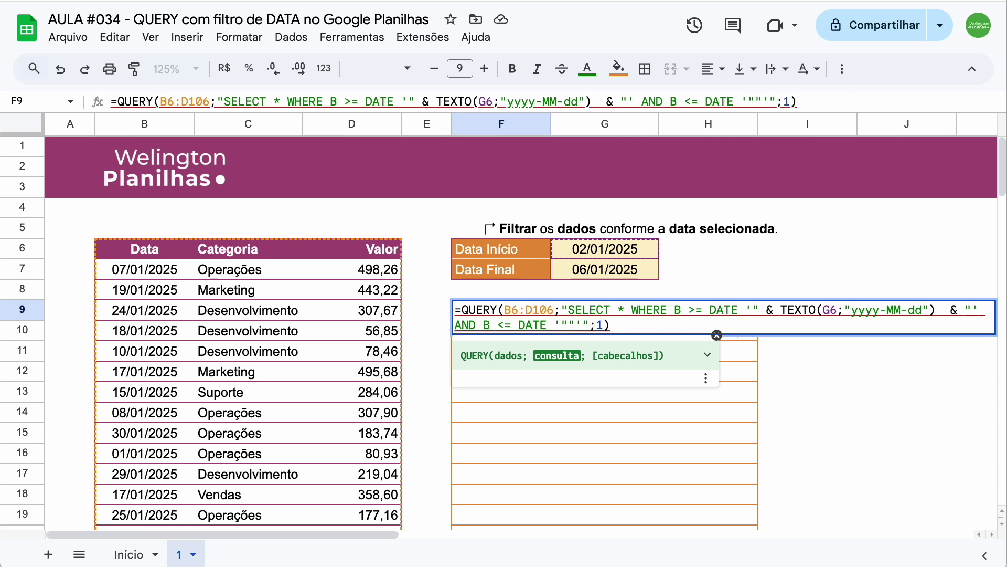
{"action": "type", "text": " & "}
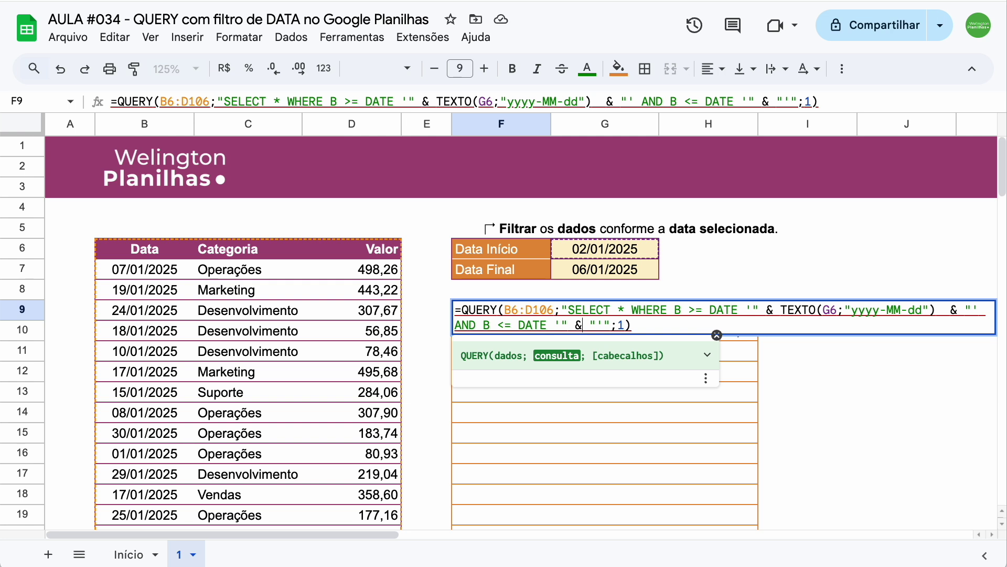
{"action": "type", "text": "TEX"}
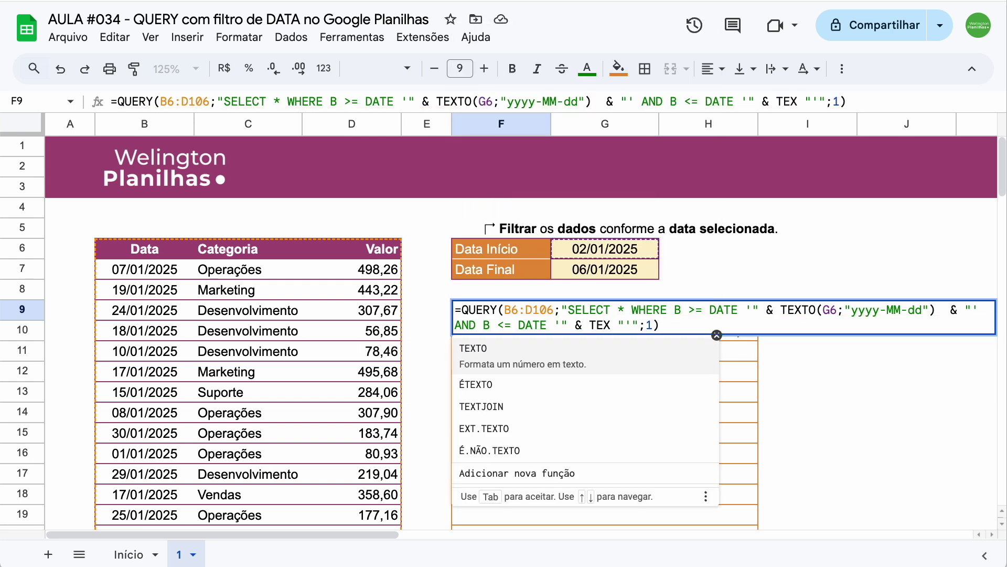
{"action": "key", "text": "Tab"}
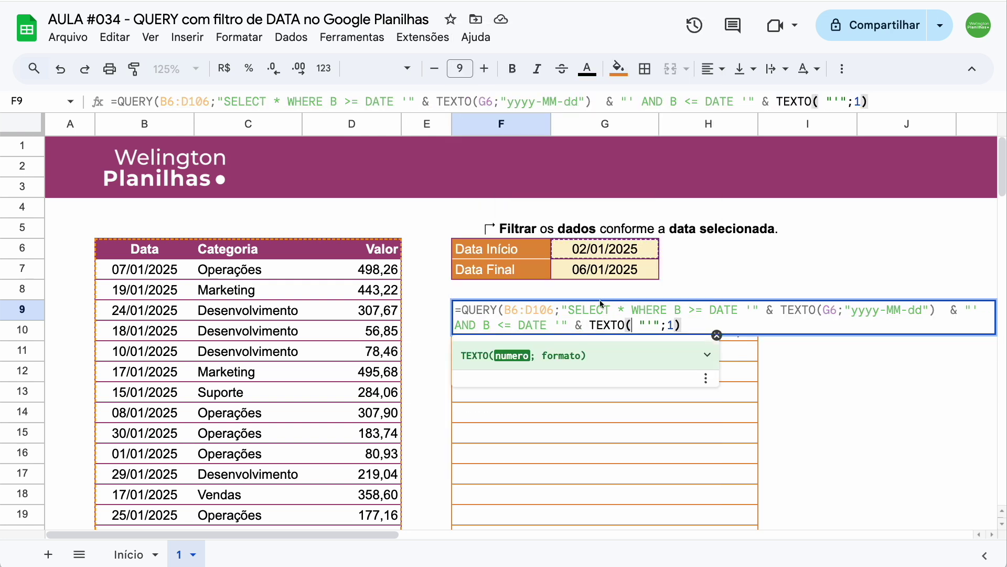
{"action": "left_click", "coordinate": [596, 270]}
{"action": "type", "text": ";\"\""}
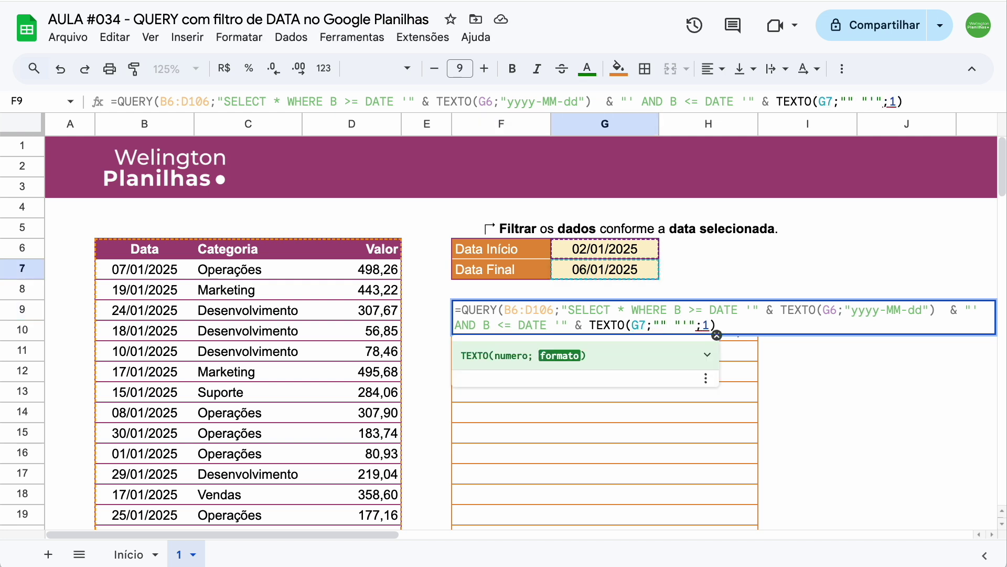
{"action": "type", "text": "yyyy"}
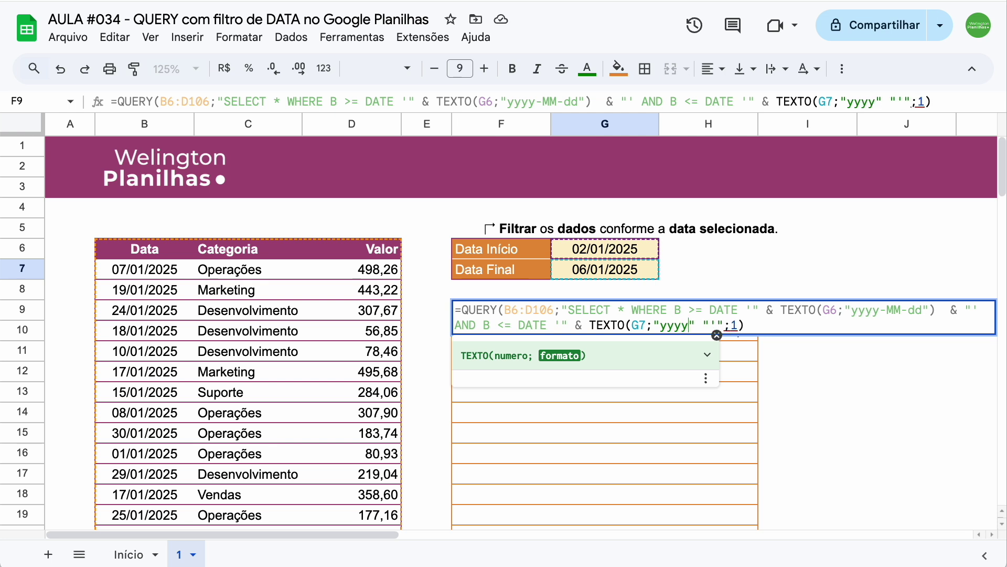
{"action": "type", "text": "-MM"}
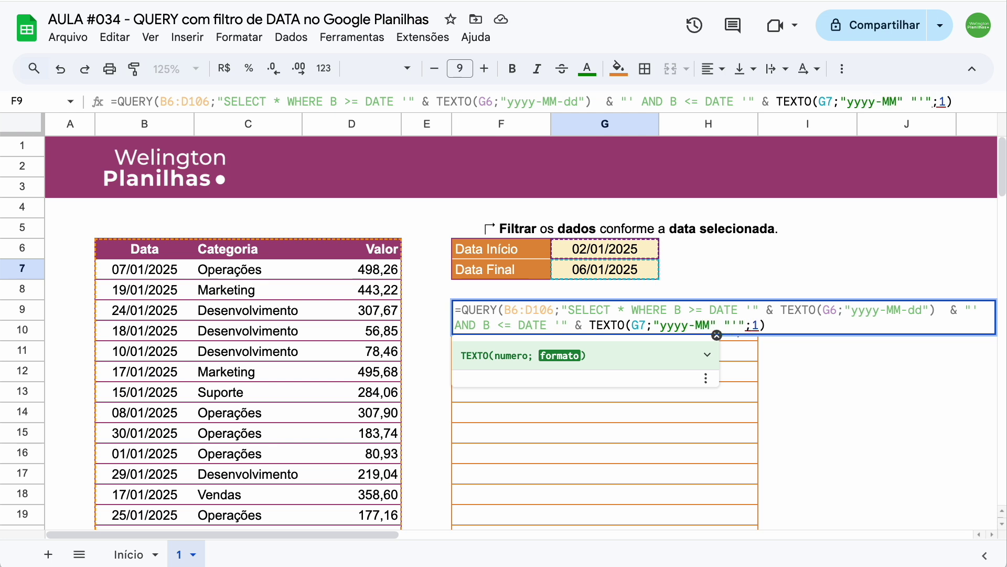
{"action": "type", "text": "-dd"}
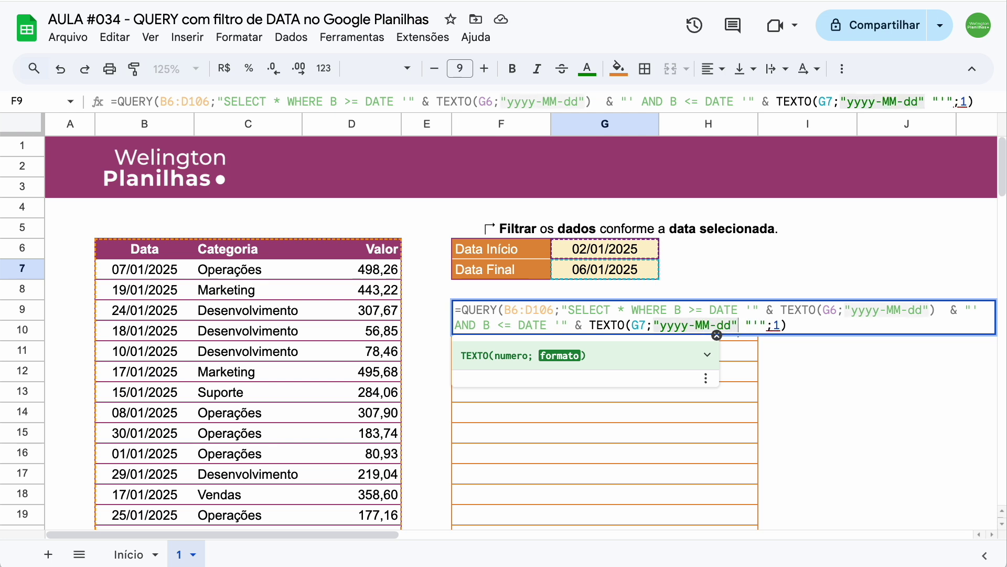
{"action": "type", "text": ") "}
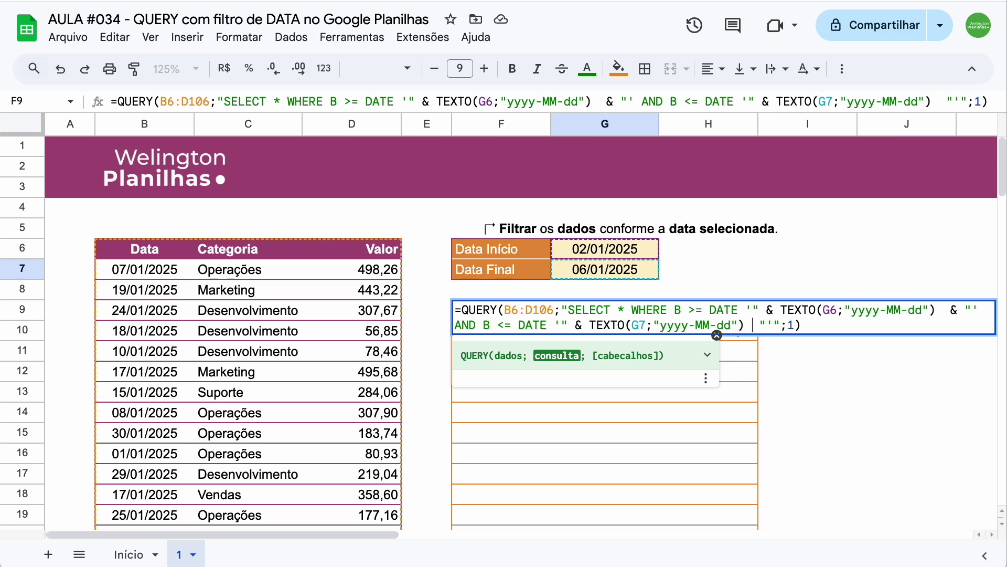
{"action": "type", "text": "&"}
{"action": "key", "text": "Return"}
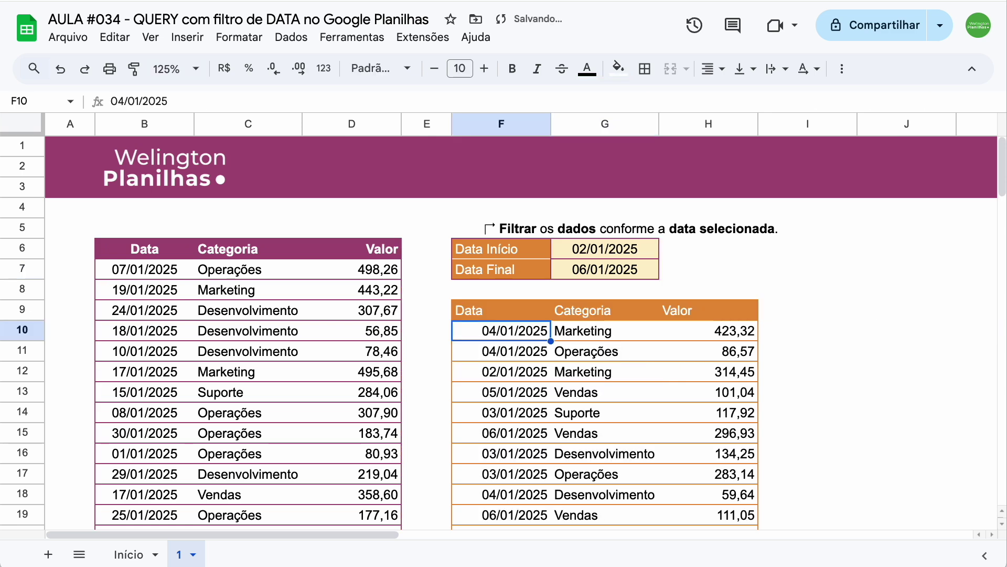
- Pick 03/01/2025 for Data Final (G7) and 01/01/2025 for Data Início (G6), then reopen F9's formula
{"action": "double_click", "coordinate": [592, 271]}
{"action": "left_click", "coordinate": [652, 343]}
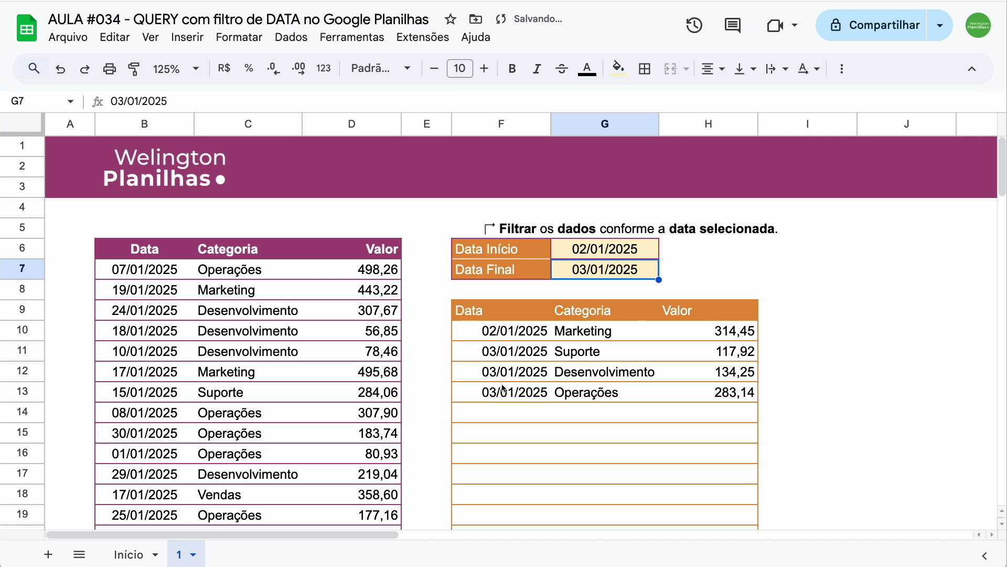
{"action": "left_click", "coordinate": [583, 251]}
{"action": "double_click", "coordinate": [584, 251]}
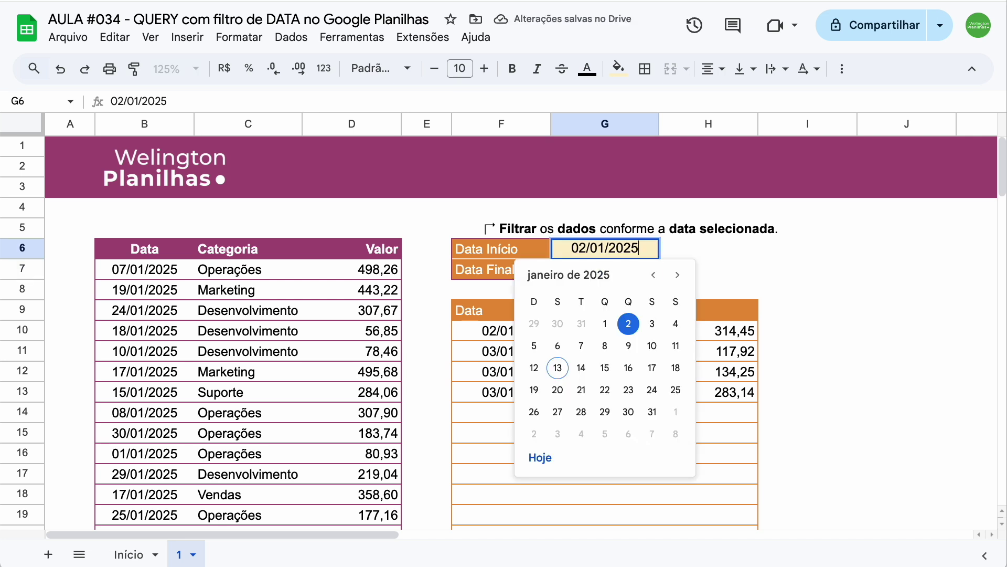
{"action": "left_click", "coordinate": [606, 326]}
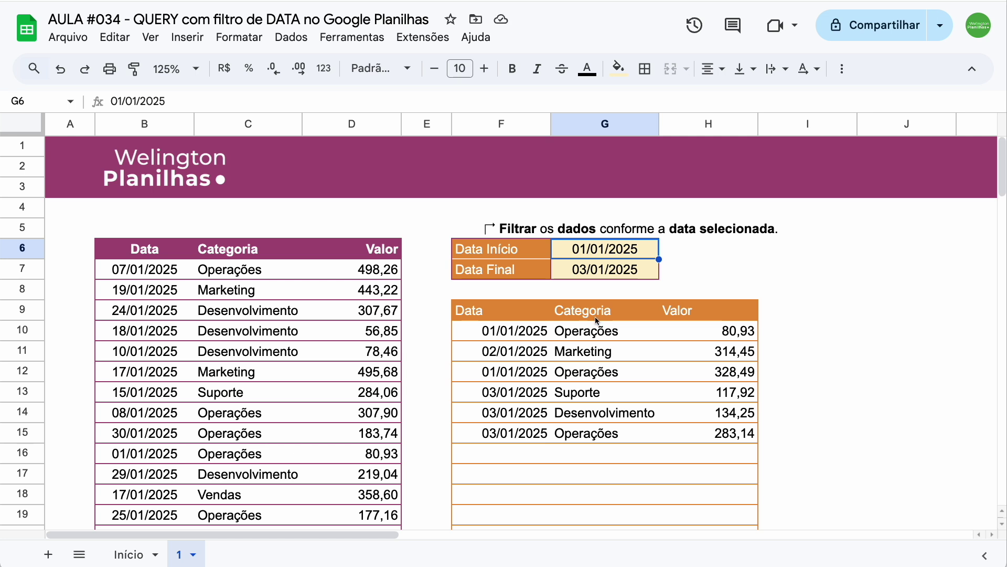
{"action": "double_click", "coordinate": [506, 310]}
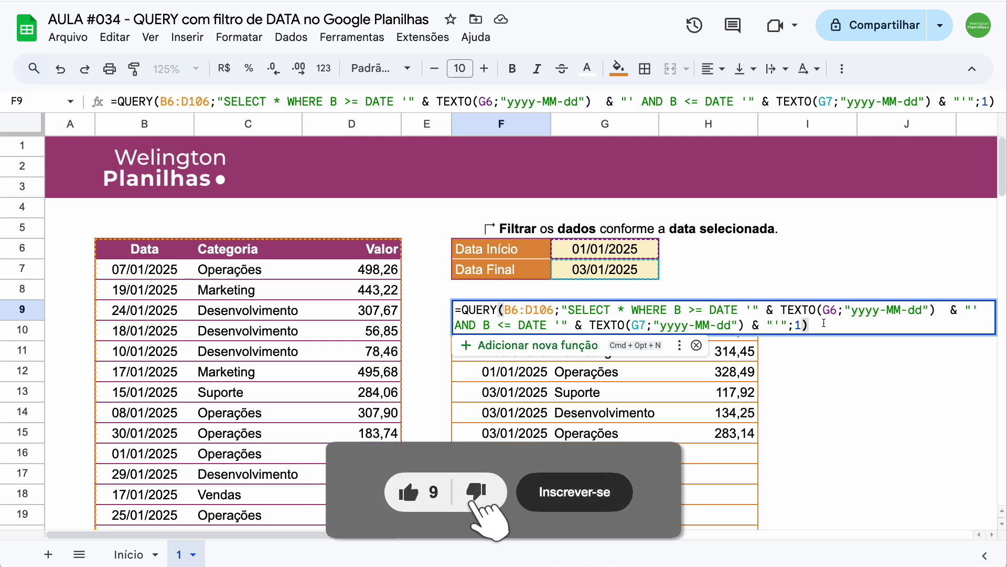
{"action": "key", "text": "Escape"}
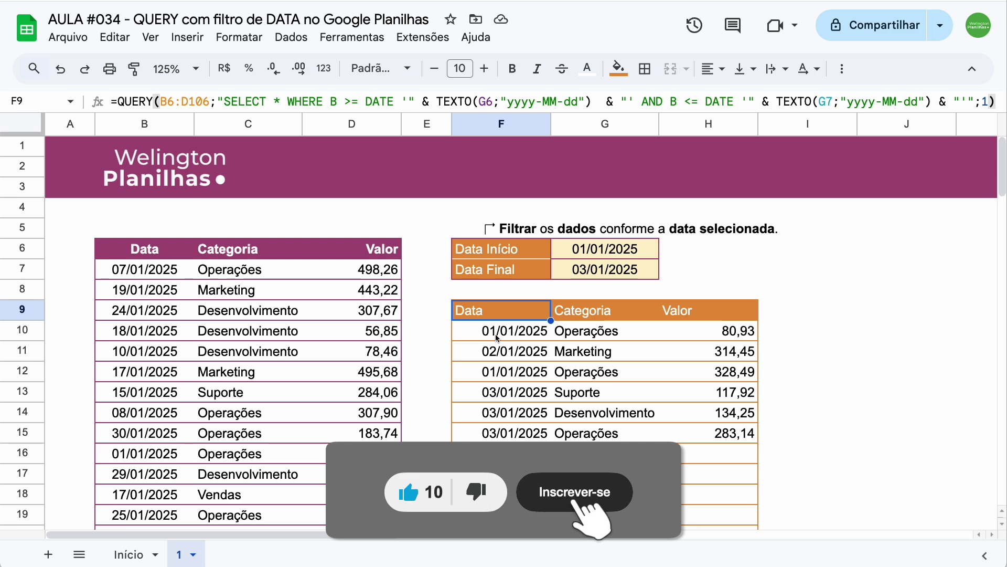